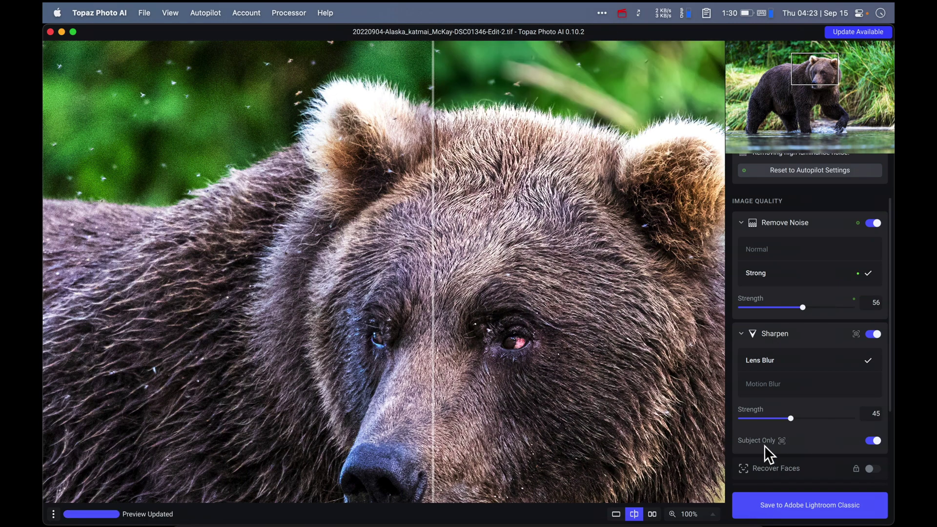
# Set the Sharpen strength to 35 for the bear photo and check the fur around the face and chest.
pyautogui.moveTo(764, 440)
pyautogui.moveTo(791, 419); pyautogui.dragTo(779, 420)
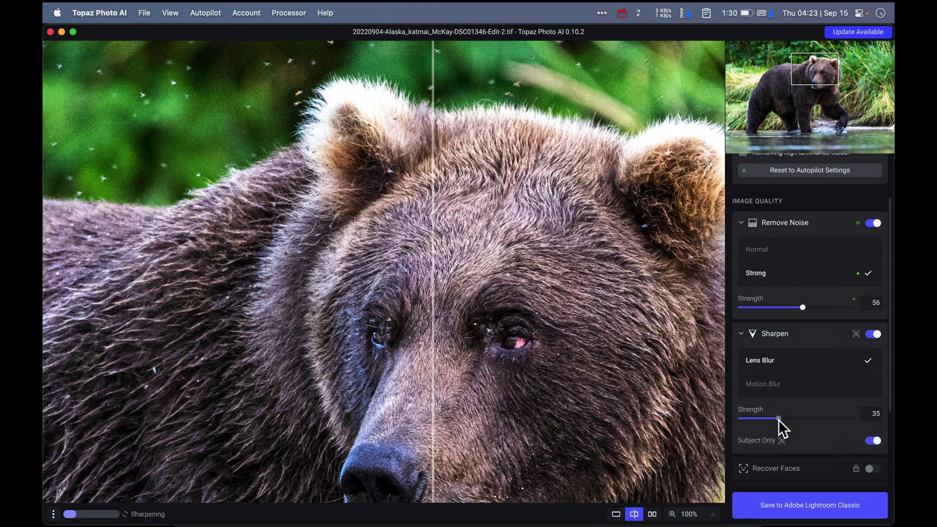
pyautogui.moveTo(565, 355); pyautogui.dragTo(447, 328)
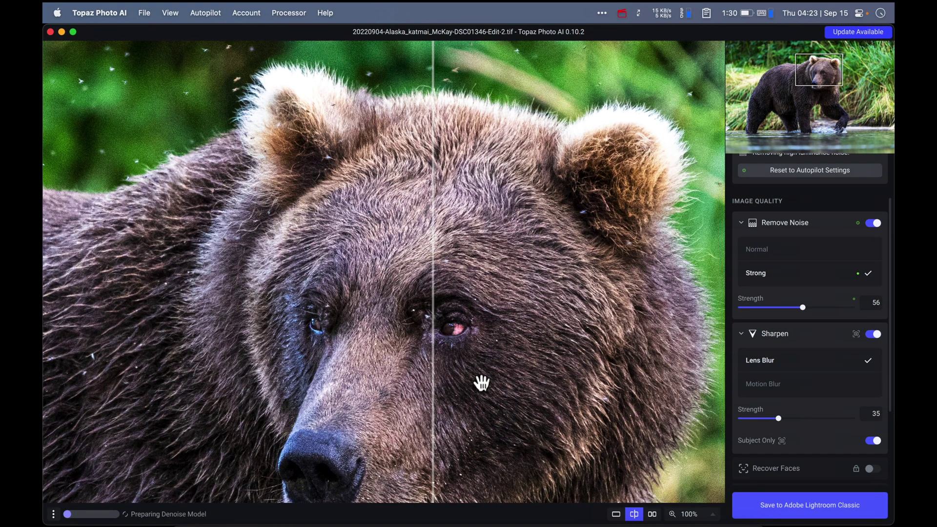
pyautogui.moveTo(502, 397); pyautogui.dragTo(527, 198)
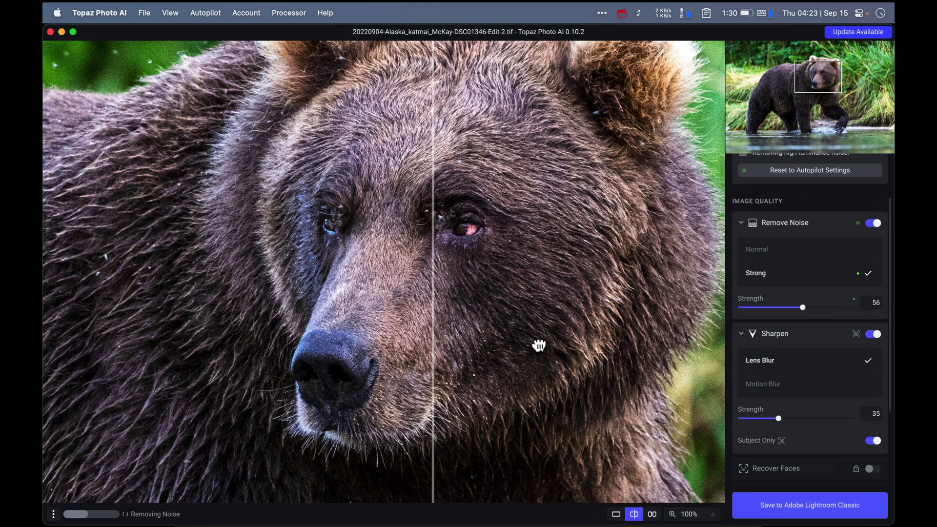
pyautogui.moveTo(557, 229); pyautogui.dragTo(565, 152)
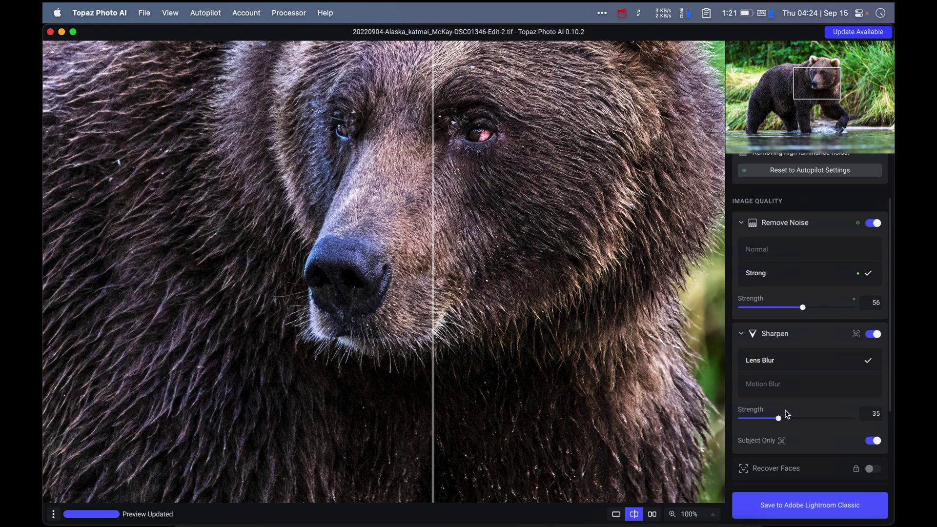
# Review the remaining enhancement settings and save the bear photo to Adobe Lightroom Classic.
pyautogui.scroll(-3, 811, 392)
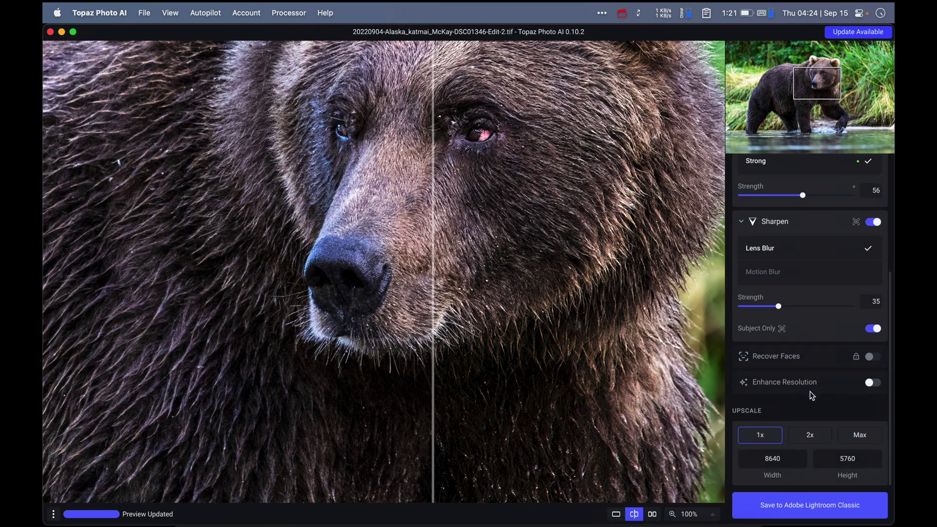
pyautogui.scroll(5, 814, 429)
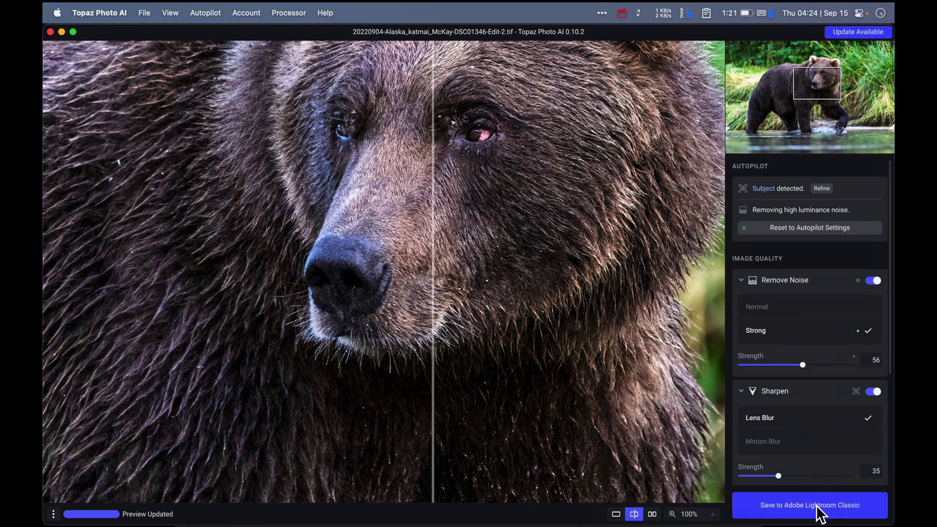
pyautogui.click(820, 510)
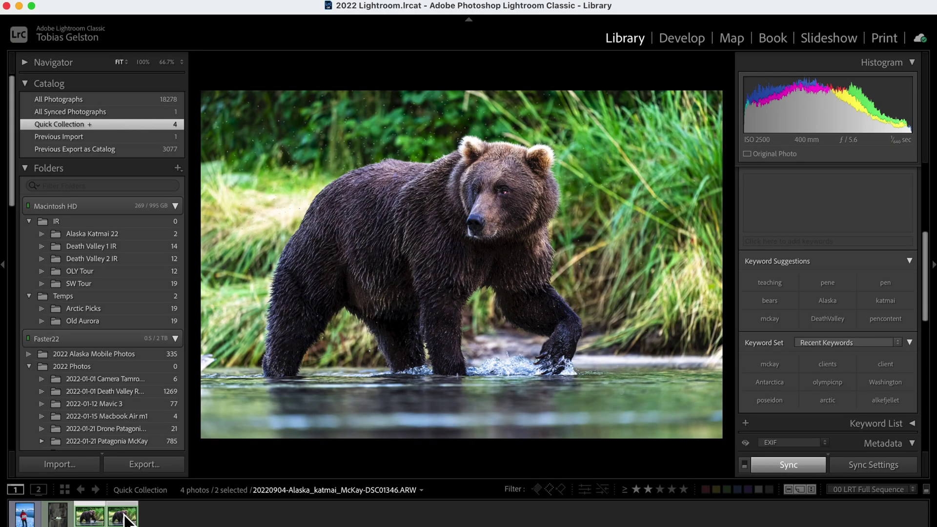
# Compare the original and edited bear photos side by side at 100%, examining noise and fur detail around the head.
pyautogui.press('c')
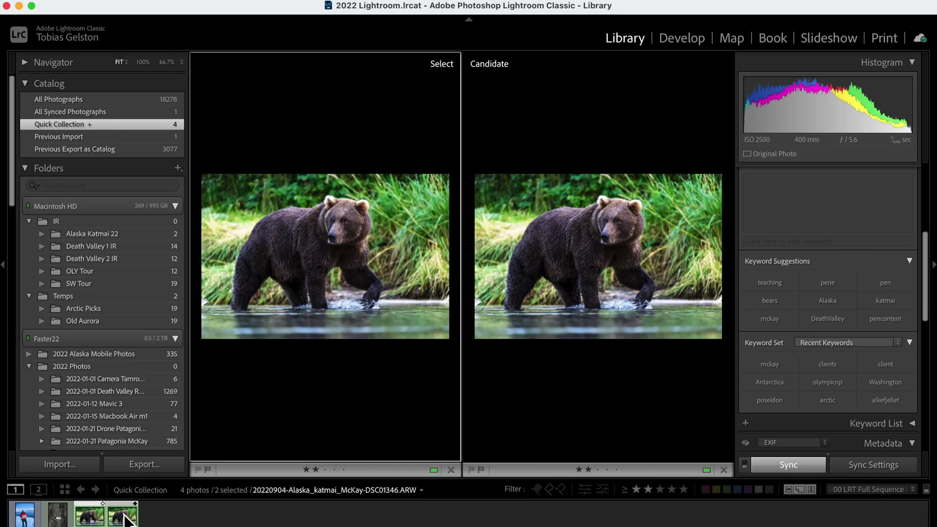
pyautogui.click(347, 203)
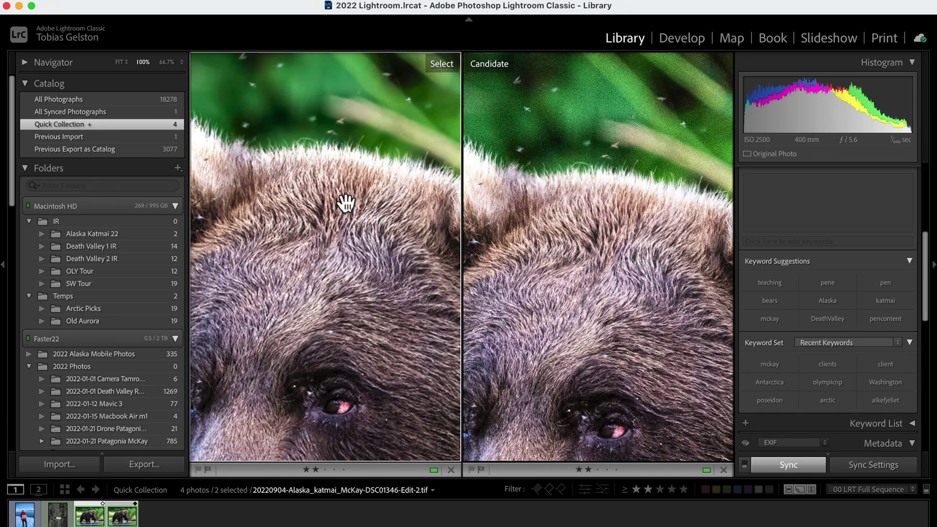
pyautogui.scroll(3, 347, 203)
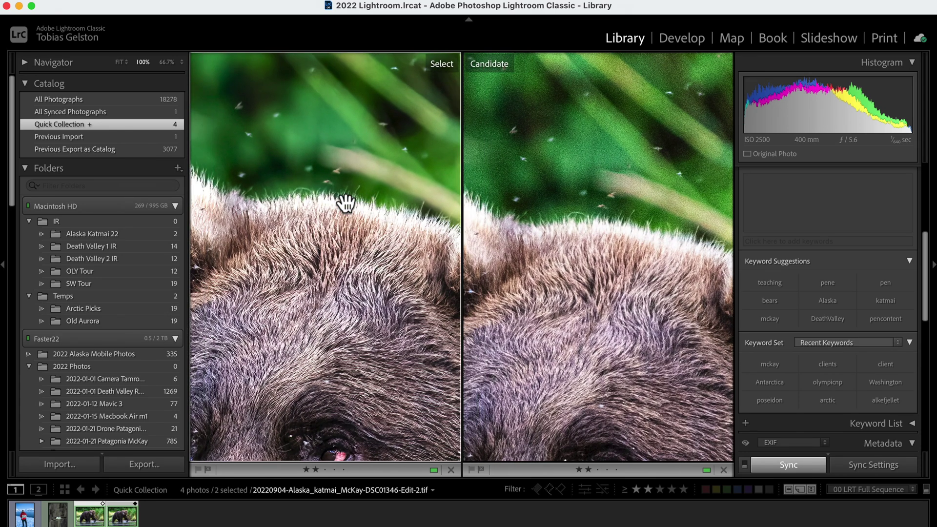
pyautogui.scroll(-5, 347, 202)
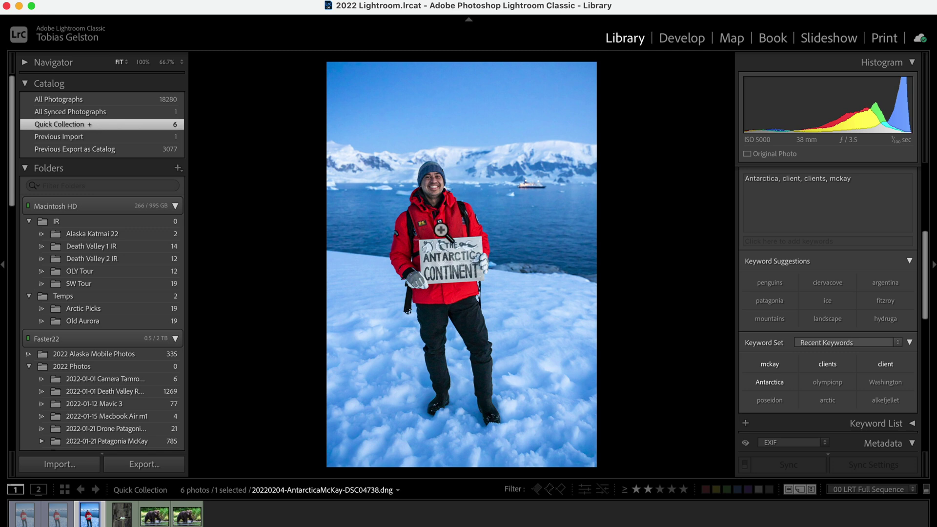
# Send the Antarctic Continent sign portrait from Lightroom Classic to Topaz Photo AI for editing.
pyautogui.rightClick(446, 287)
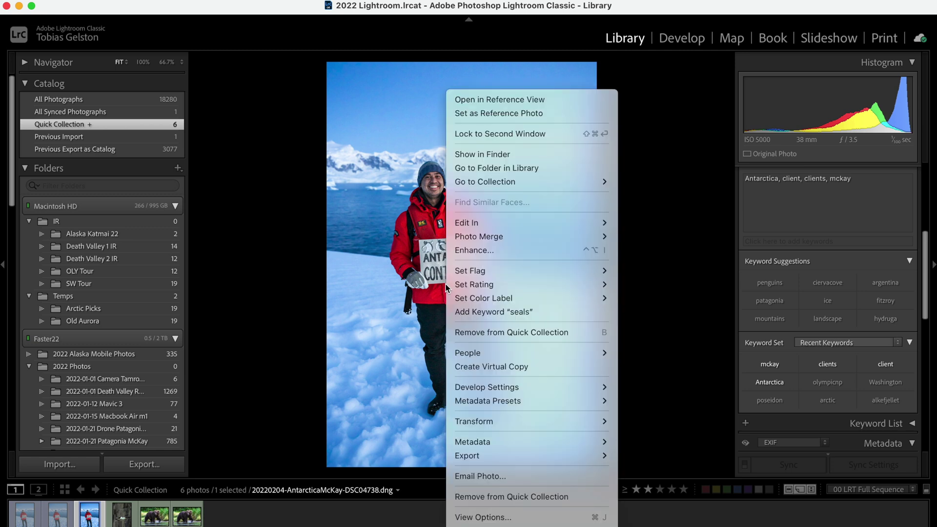
pyautogui.moveTo(485, 223)
pyautogui.click(662, 237)
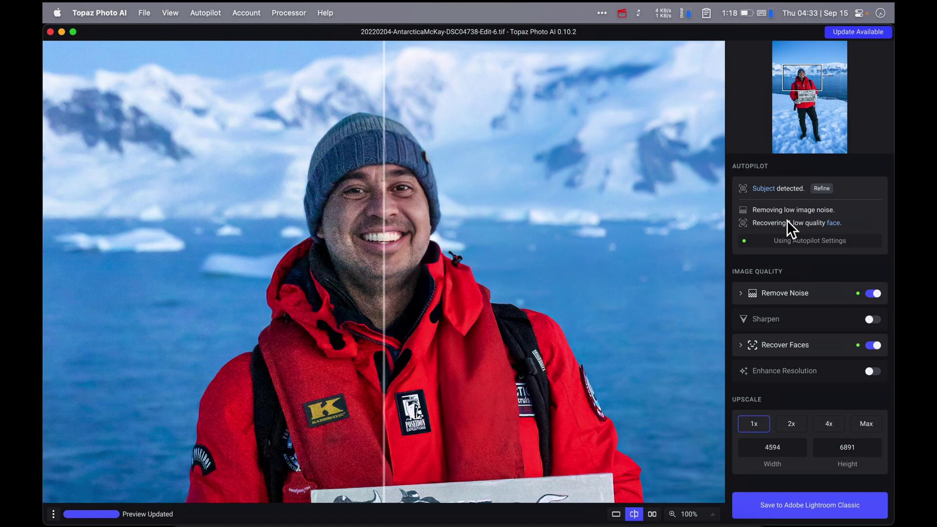
# Show the Recover Faces and Remove Noise settings, and try noise removal strengths of 26 and 5.
pyautogui.moveTo(765, 186)
pyautogui.click(741, 346)
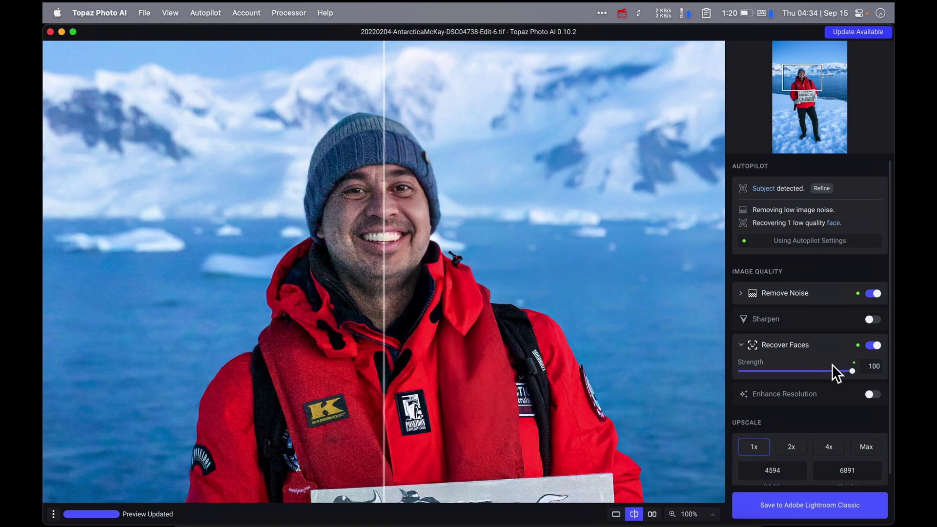
pyautogui.click(741, 295)
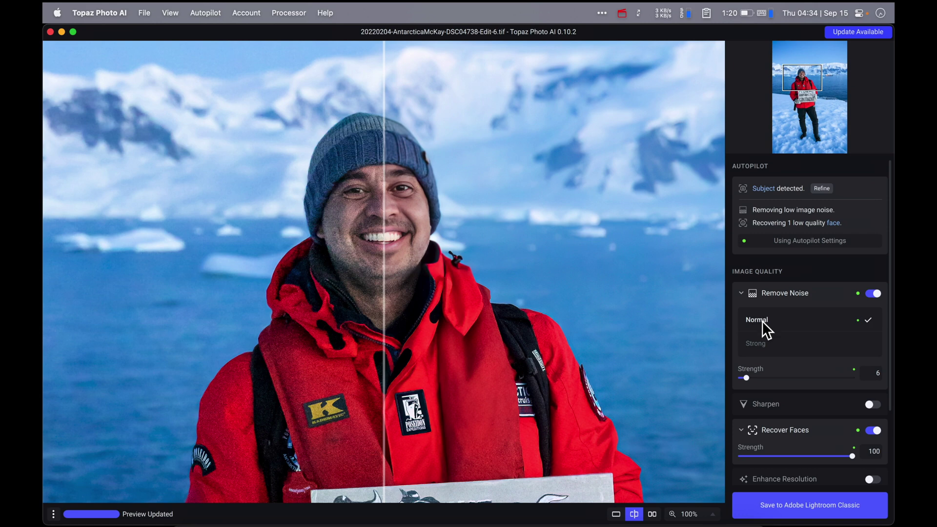
pyautogui.moveTo(746, 379); pyautogui.dragTo(768, 377)
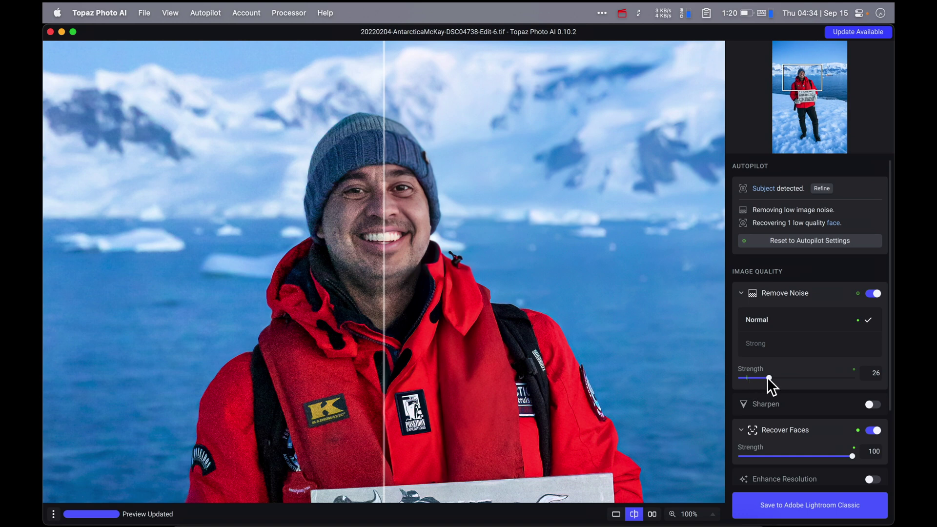
pyautogui.moveTo(772, 376); pyautogui.dragTo(745, 378)
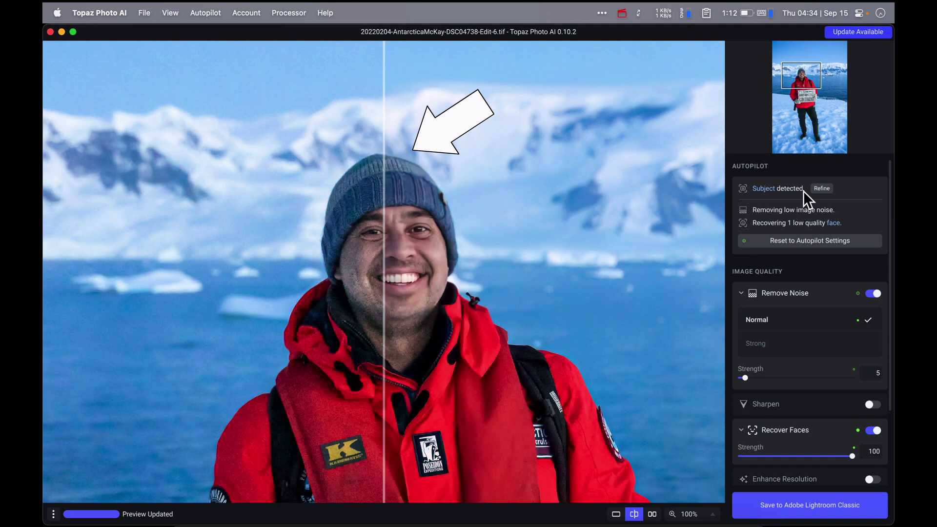
# Refine the detected subject using the Portrait mask type and apply it.
pyautogui.click(822, 188)
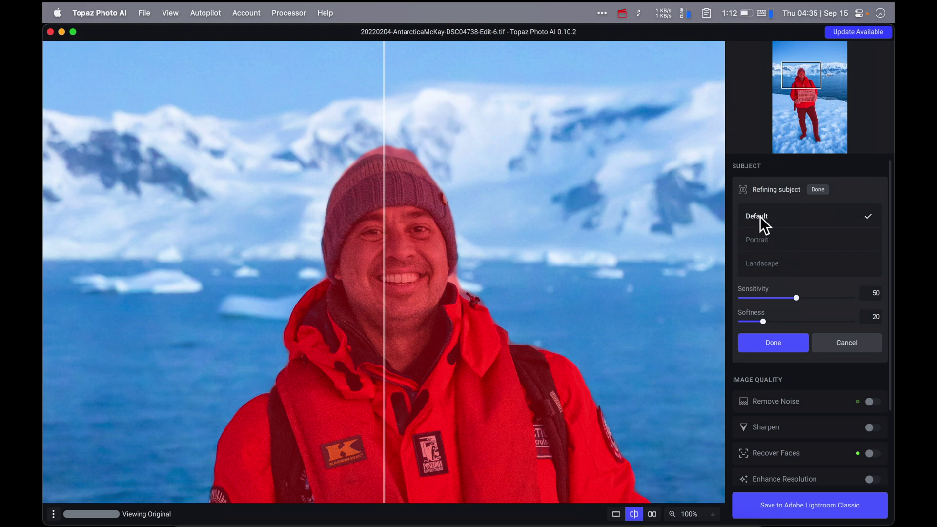
pyautogui.click(759, 244)
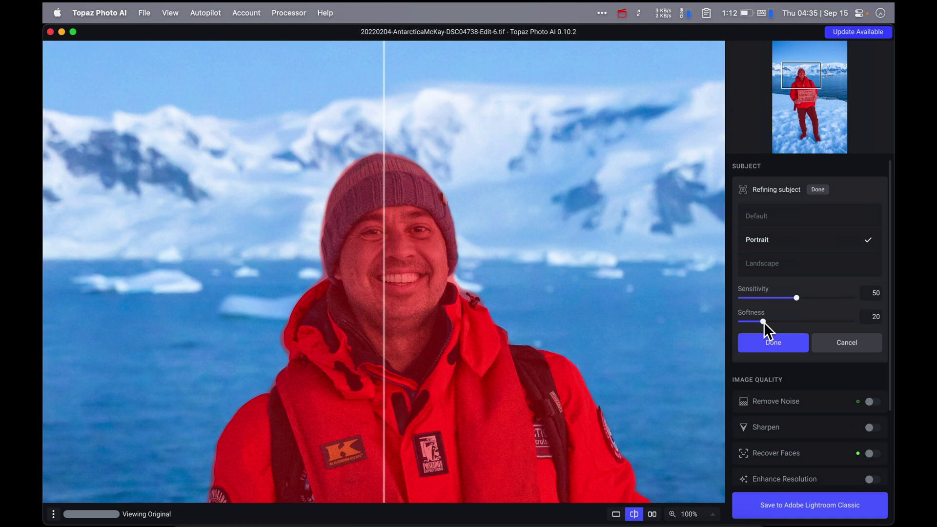
pyautogui.click(818, 189)
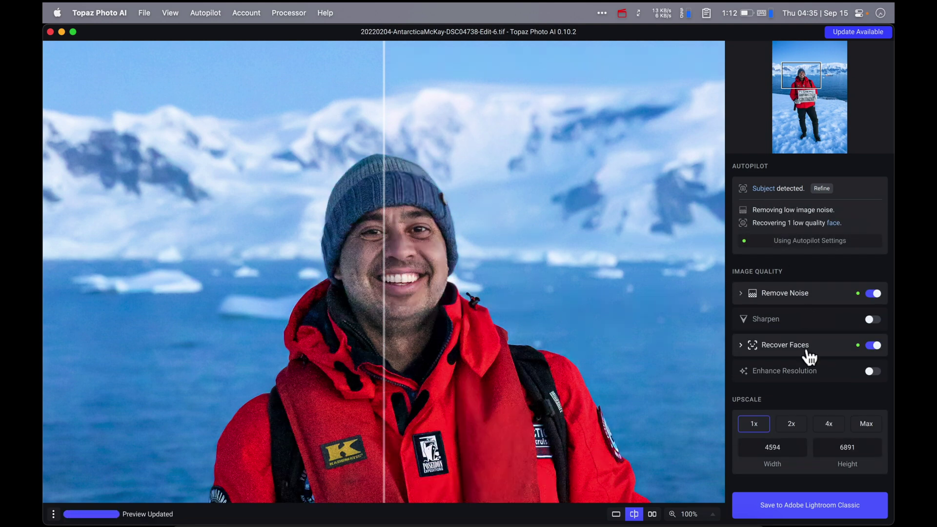
# Compare the portrait before and after enhancement, save it to Adobe Lightroom Classic, and select the edited TIFF.
pyautogui.moveTo(383, 346); pyautogui.dragTo(648, 352)
pyautogui.moveTo(649, 352); pyautogui.dragTo(267, 320)
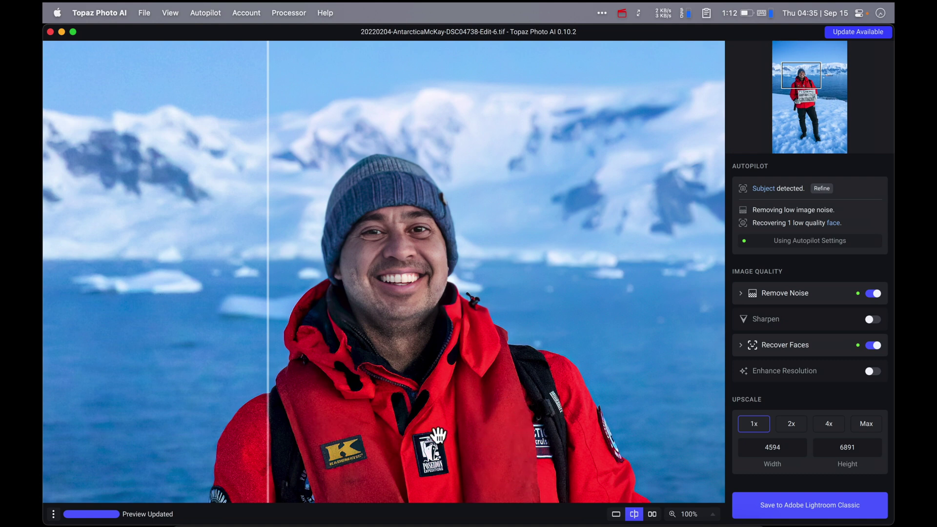
pyautogui.moveTo(262, 373); pyautogui.dragTo(281, 351)
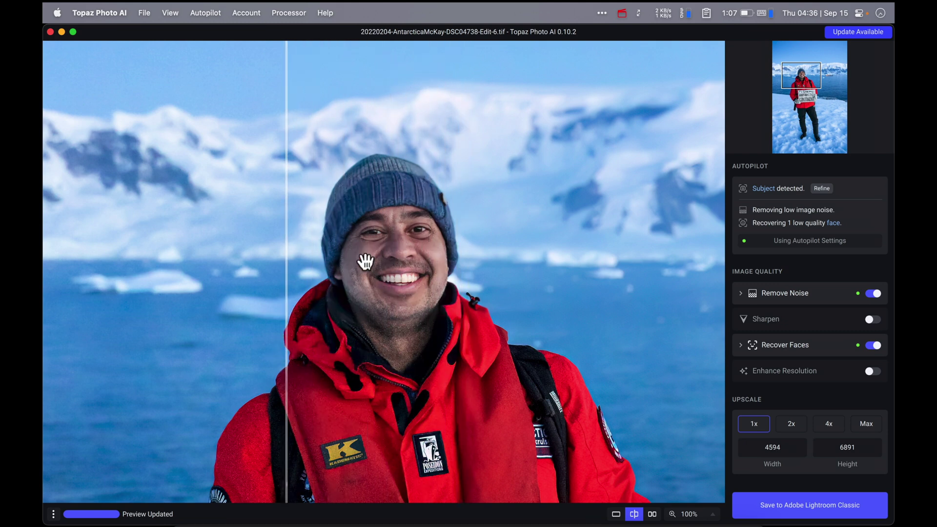
pyautogui.click(813, 502)
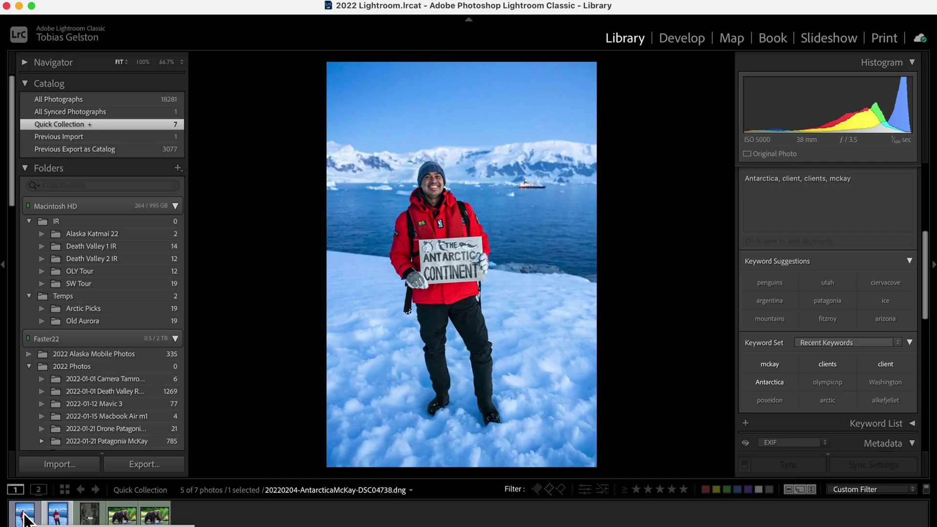
pyautogui.click(24, 517)
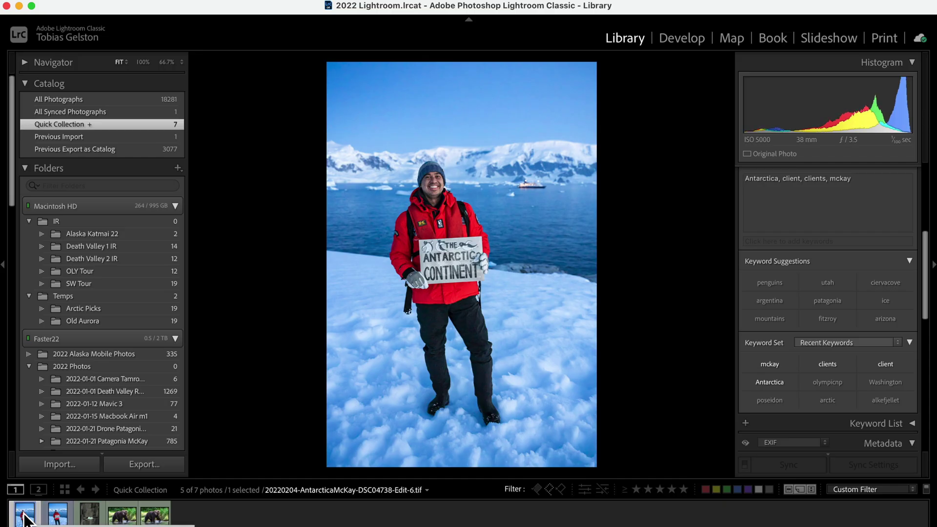
# Examine the flying bird photo at 100% for background noise and detail in the head, wings and feet.
pyautogui.click(90, 516)
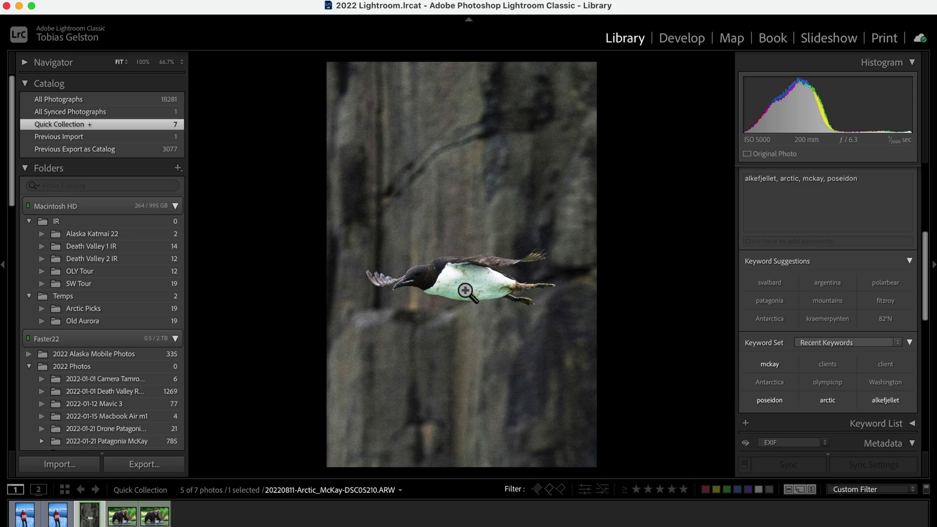
pyautogui.click(498, 266)
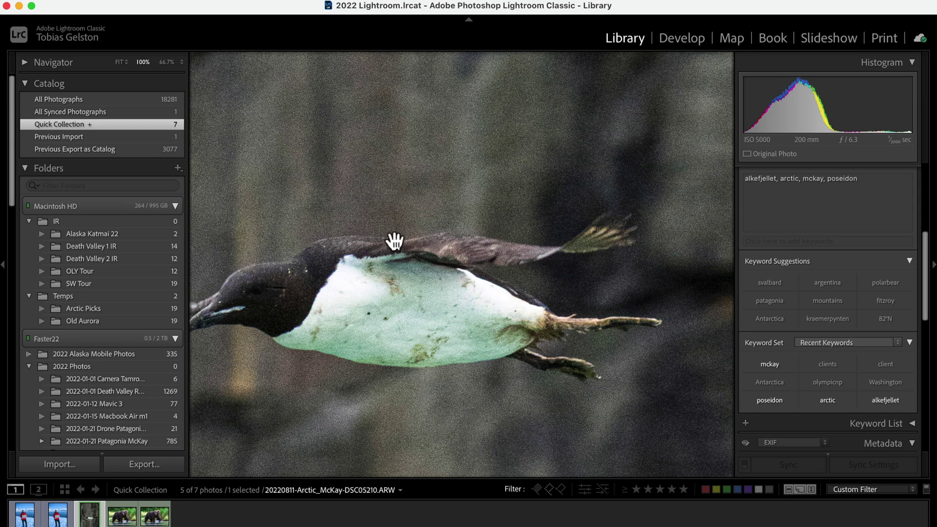
pyautogui.moveTo(599, 232); pyautogui.dragTo(624, 243)
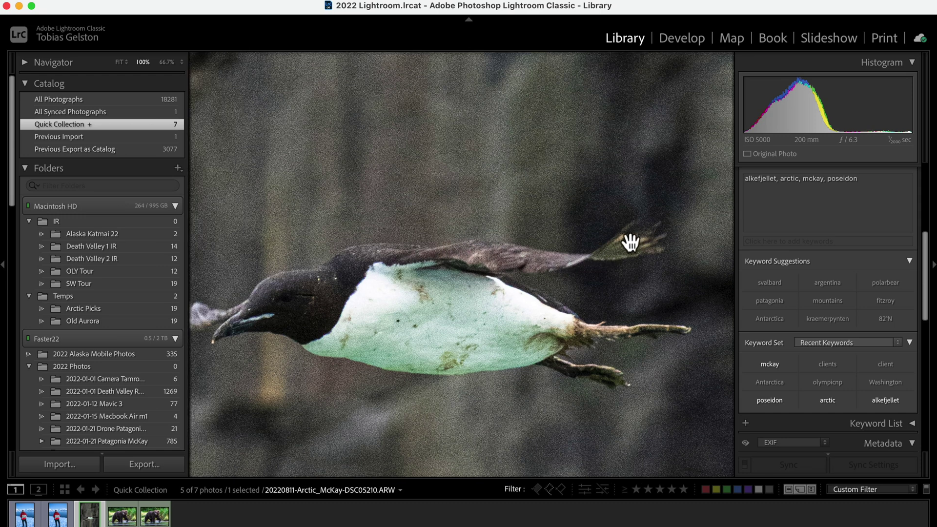
pyautogui.moveTo(529, 265); pyautogui.dragTo(452, 262)
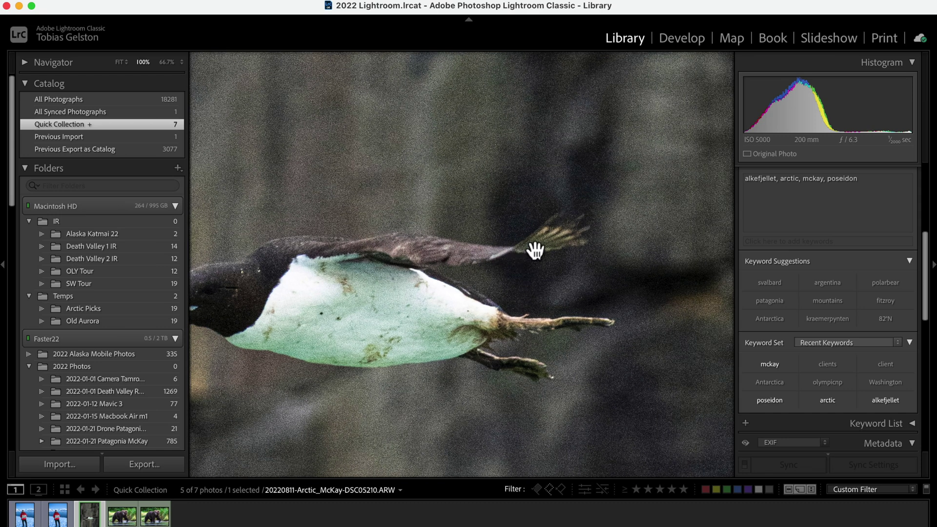
pyautogui.hscroll(-5, 515, 362)
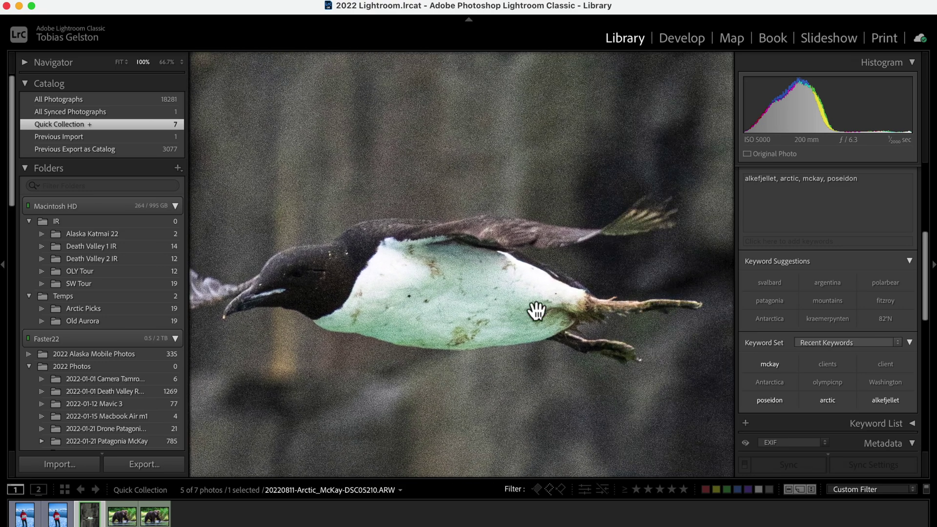
pyautogui.click(535, 312)
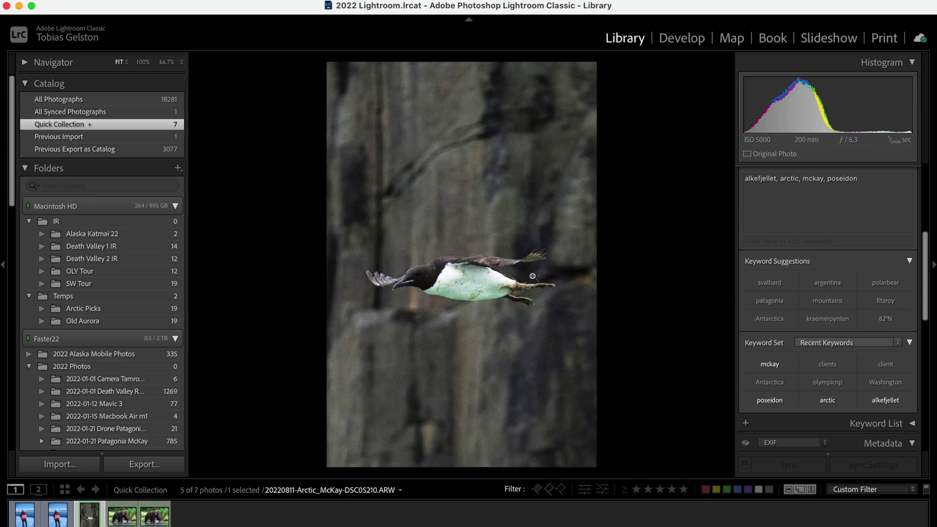
# Open the flying bird photo from Lightroom Classic in Adobe Photoshop 2022.
pyautogui.rightClick(422, 166)
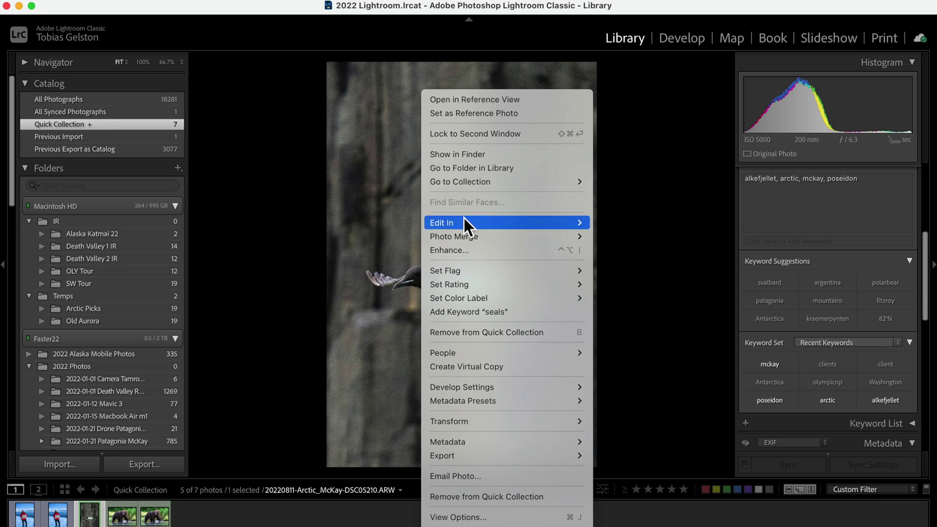
pyautogui.moveTo(465, 219)
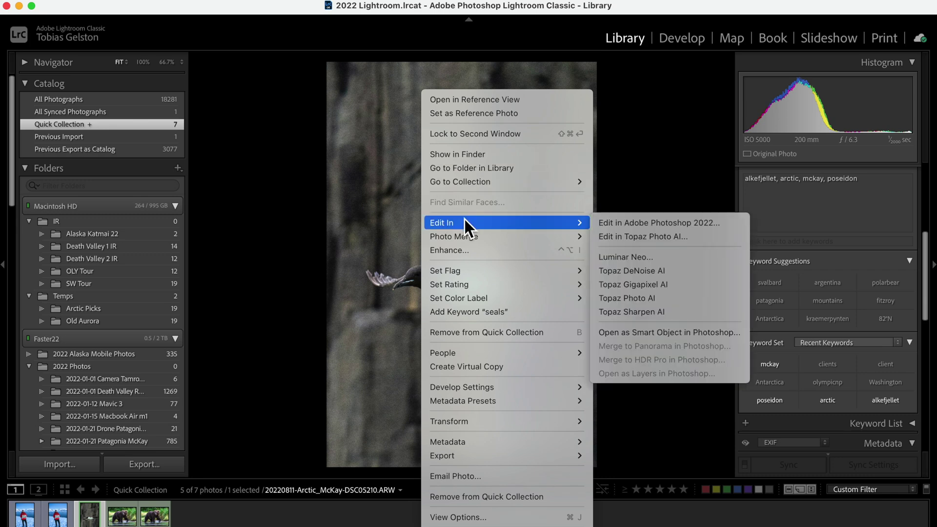
pyautogui.click(689, 223)
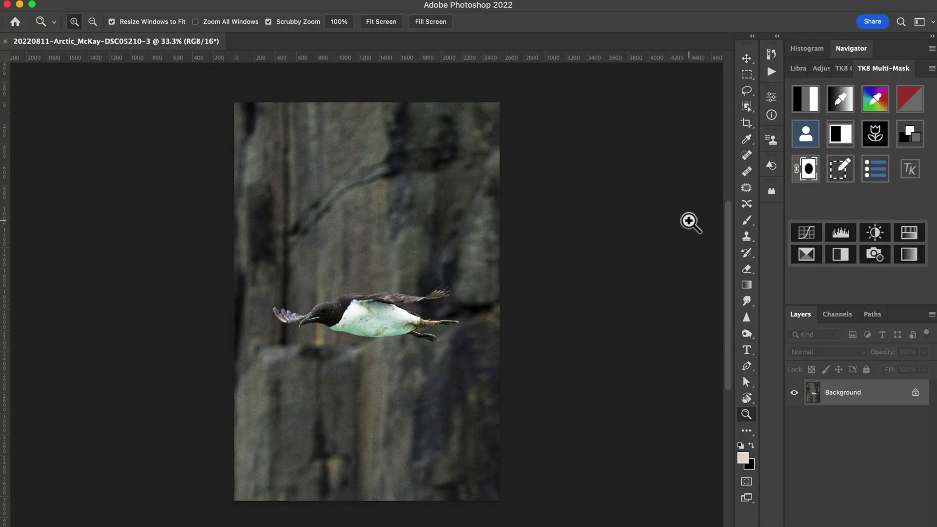
# Select the flying bird with the Object Selection tool.
pyautogui.click(748, 108)
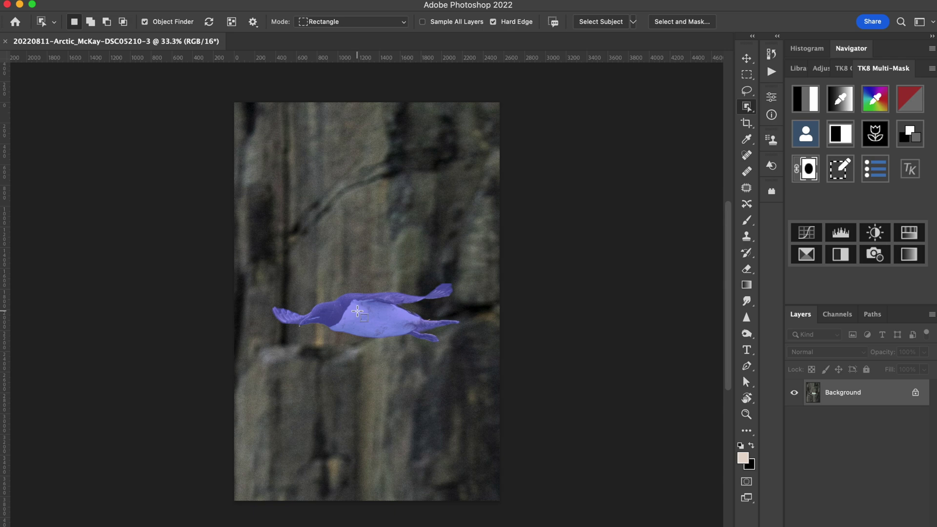
pyautogui.click(357, 312)
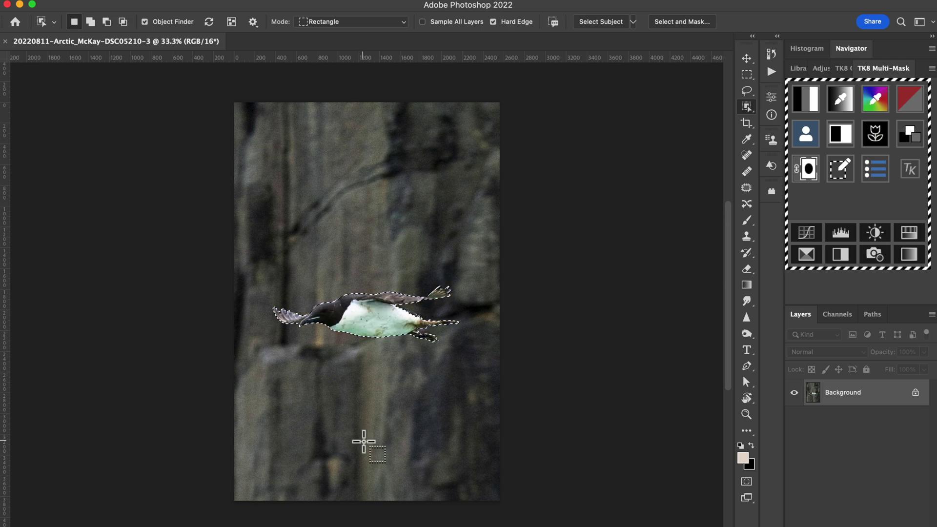
# Add the missed dark strip between the trailing wing and the white belly to the bird selection with the Lasso tool.
pyautogui.press('z')
pyautogui.moveTo(385, 419); pyautogui.dragTo(481, 409)
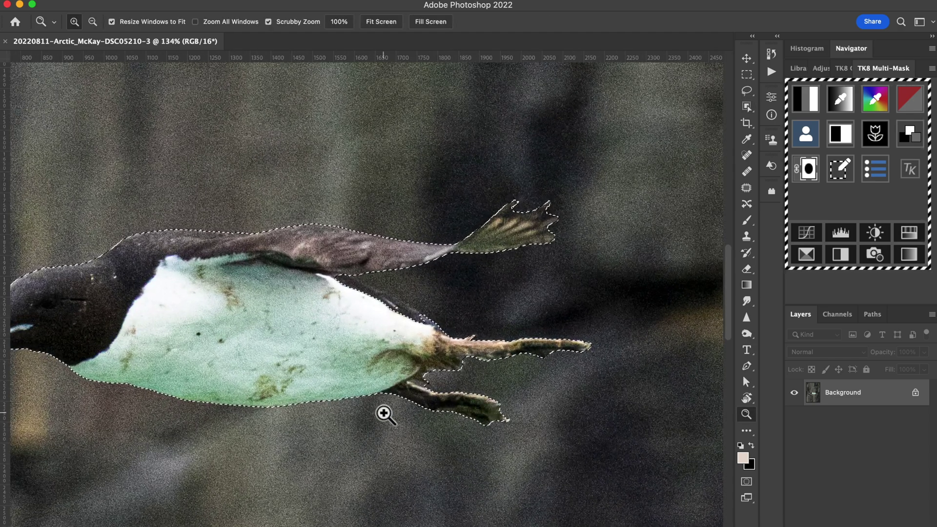
pyautogui.hscroll(-10, 386, 414)
pyautogui.hscroll(8, 384, 413)
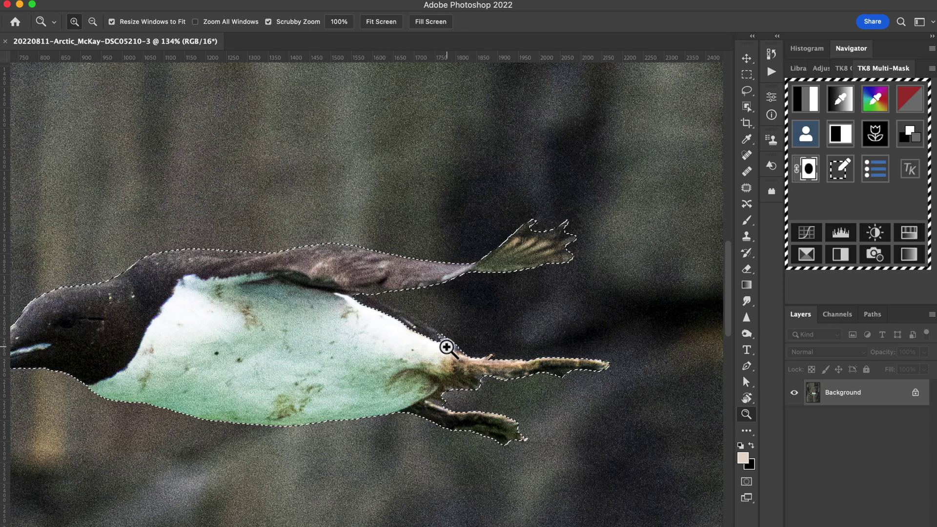
pyautogui.press('l')
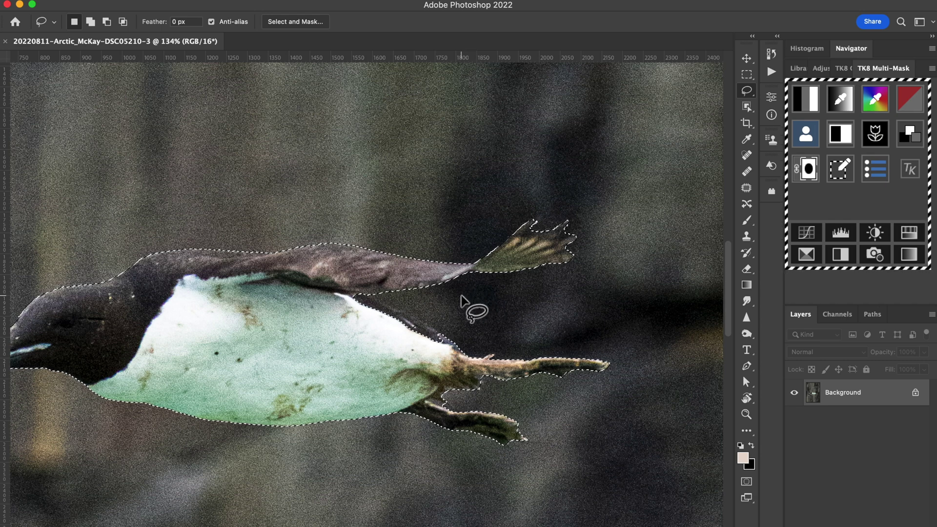
pyautogui.press('shift')
pyautogui.moveTo(354, 295); pyautogui.dragTo(389, 302)
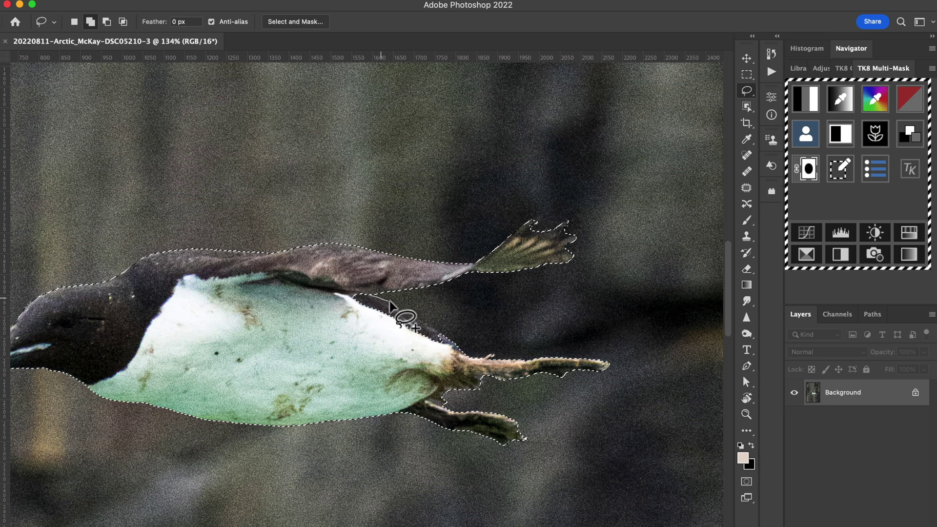
pyautogui.moveTo(429, 325)
pyautogui.mouseDown()
pyautogui.moveTo(446, 339)
pyautogui.moveTo(448, 357)
pyautogui.moveTo(402, 349)
pyautogui.moveTo(365, 292)
pyautogui.mouseUp()
# Subtract the background gap between the front wing and the beak from the bird selection with the Lasso tool.
pyautogui.hscroll(-10, 305, 354)
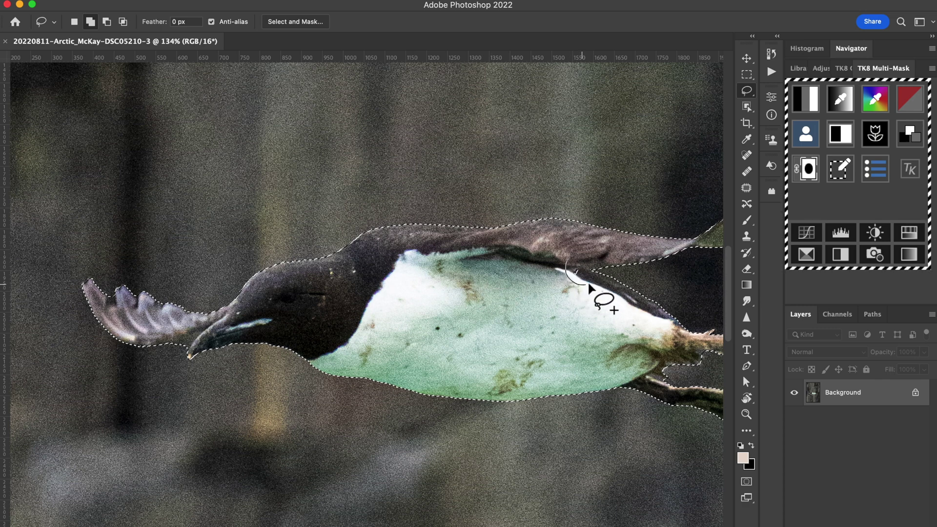
pyautogui.hscroll(-8, 386, 355)
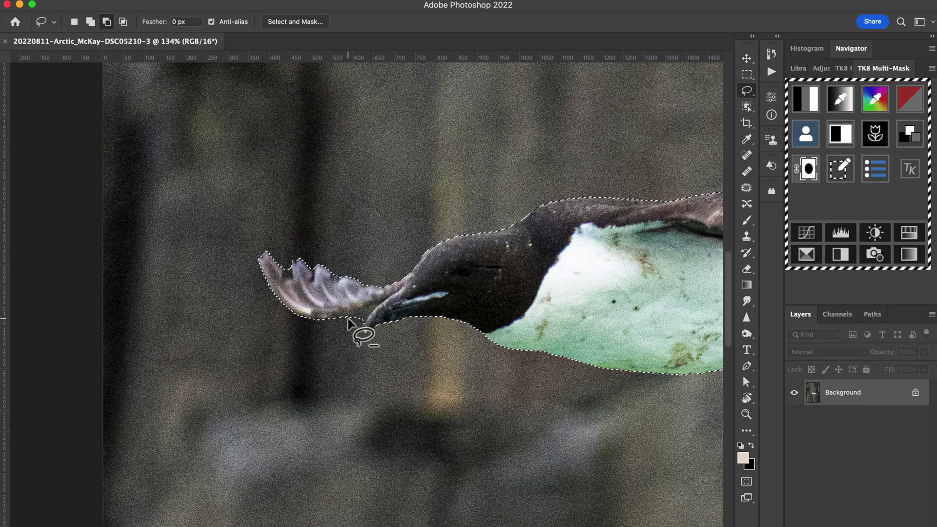
pyautogui.press('alt')
pyautogui.moveTo(363, 308)
pyautogui.mouseDown()
pyautogui.moveTo(374, 303)
pyautogui.moveTo(356, 324)
pyautogui.mouseUp()
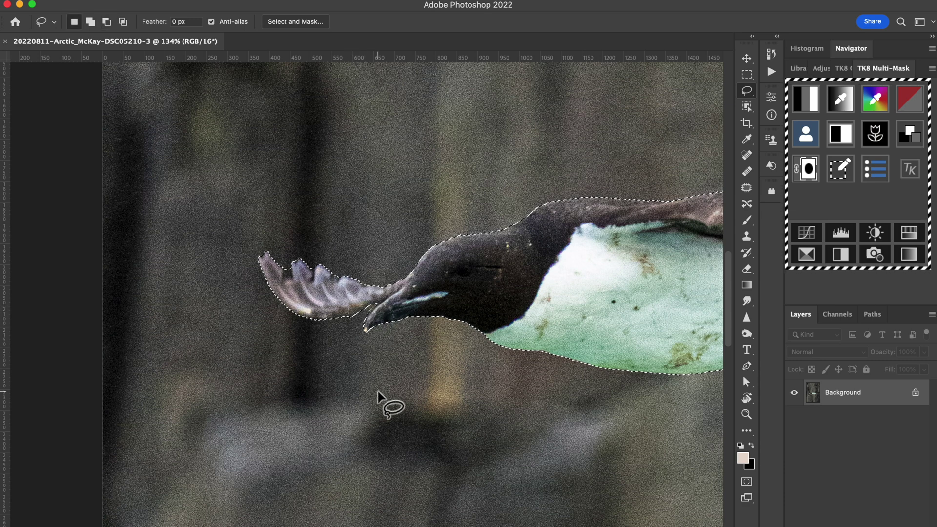
# Copy the selected bird to a new layer and check the cutout with the Background layer temporarily hidden.
pyautogui.hscroll(10, 388, 397)
pyautogui.press('super+minus')
pyautogui.press('super+minus')
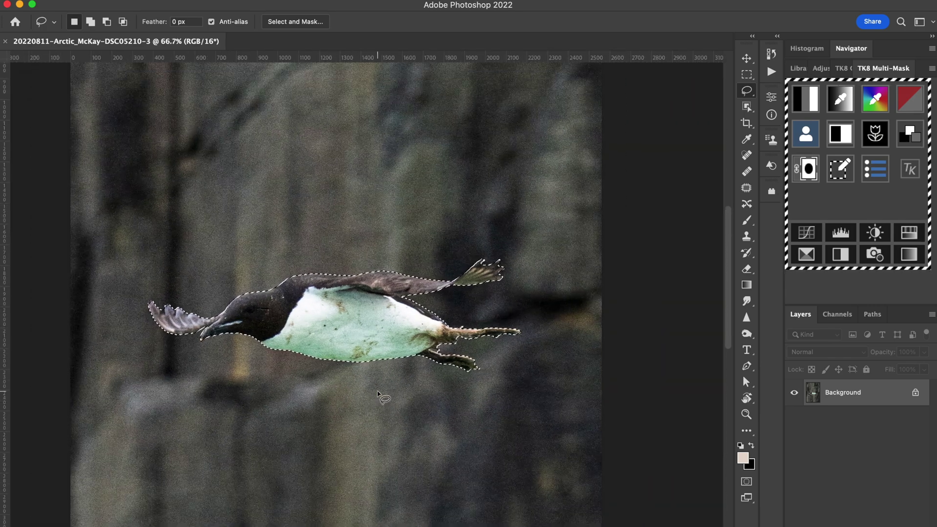
pyautogui.press('super+j')
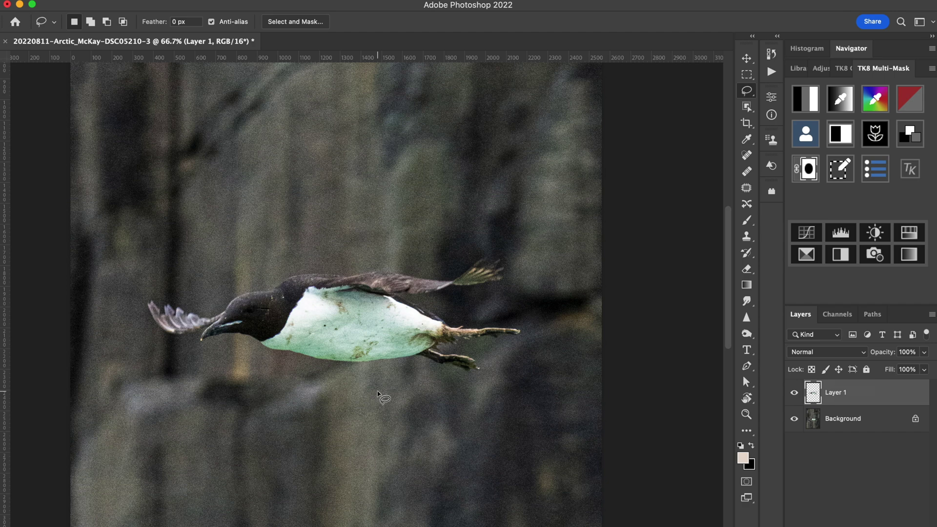
pyautogui.click(795, 420)
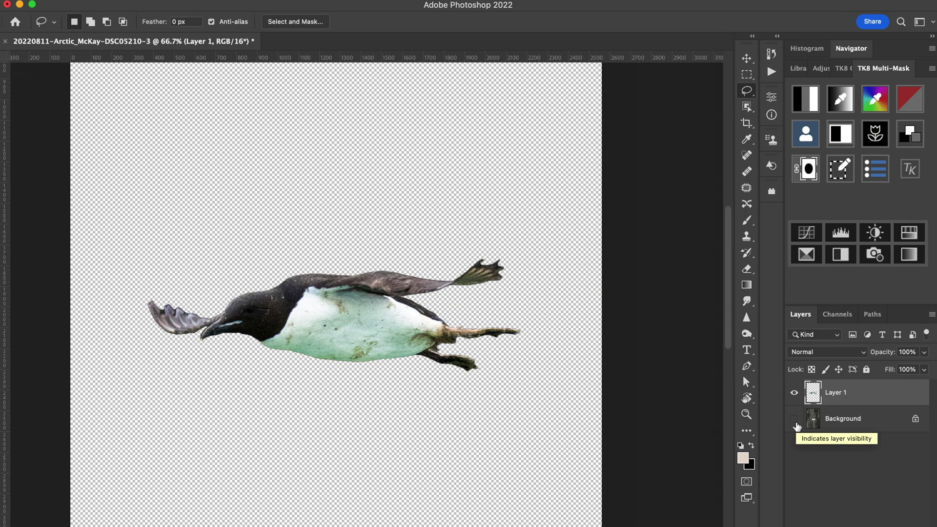
pyautogui.click(795, 420)
# Rename the new bird layer as "Just the bird".
pyautogui.doubleClick(844, 393)
pyautogui.write('Ju')
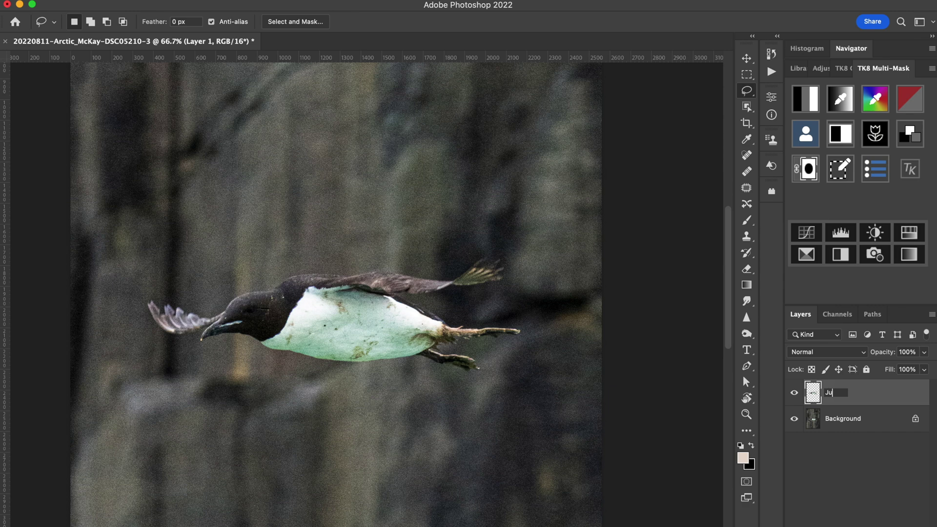
pyautogui.write('st the bird')
pyautogui.press('Return')
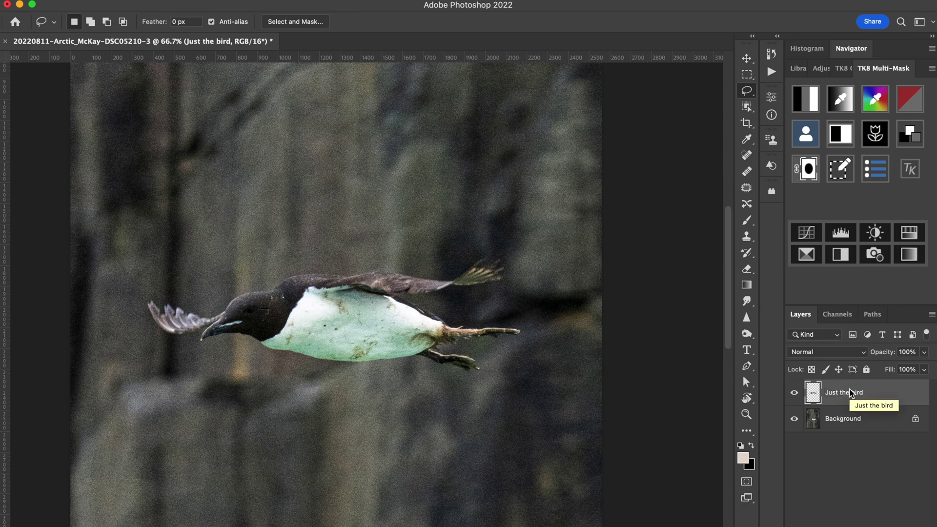
# Duplicate the Just the bird layer and the Background layer.
pyautogui.press('super+j')
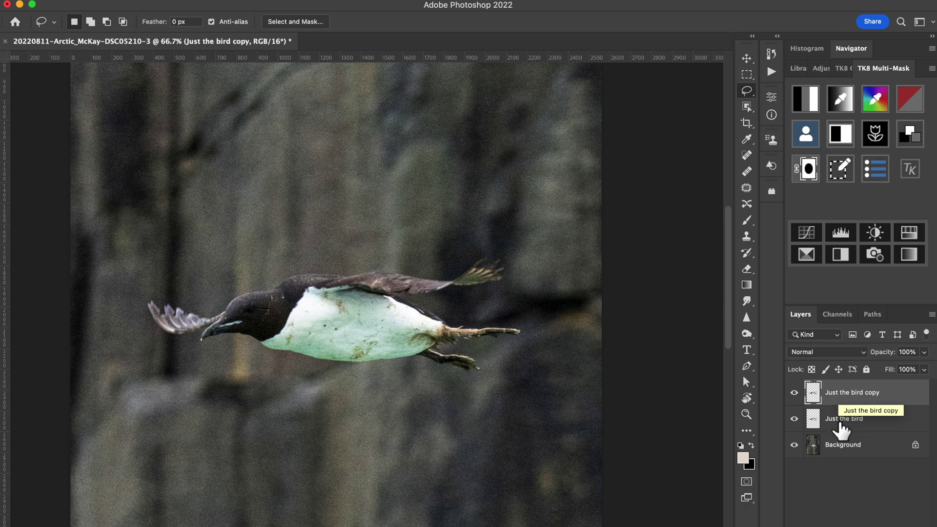
pyautogui.click(839, 443)
pyautogui.press('super+j')
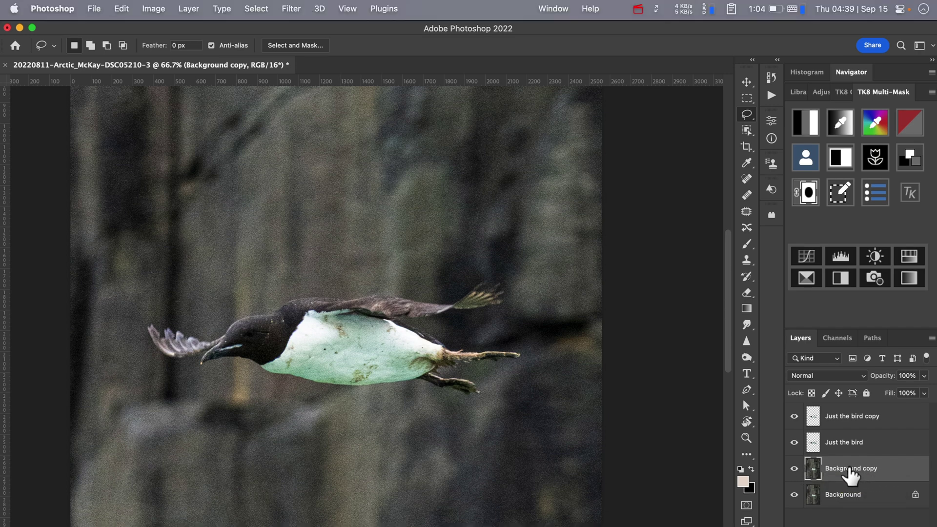
# Open the Background copy layer in Topaz Photo AI.
pyautogui.click(293, 10)
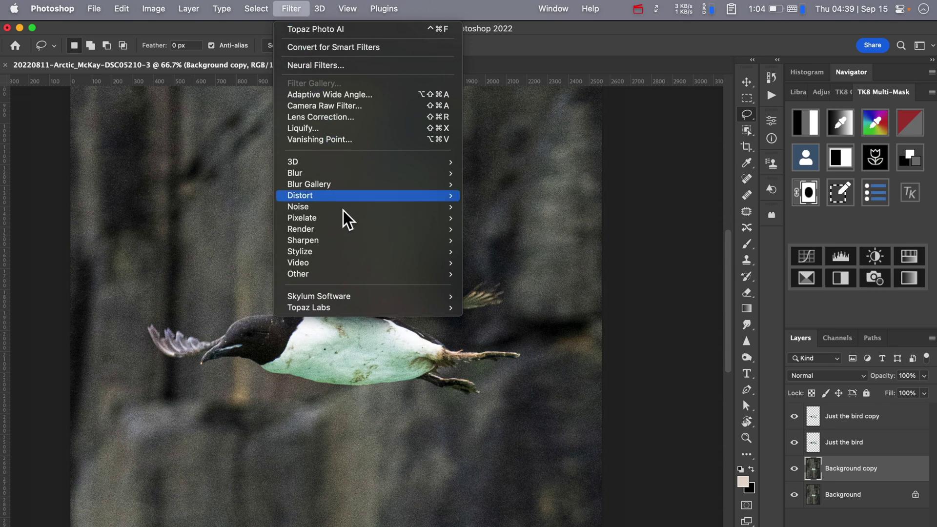
pyautogui.moveTo(379, 312)
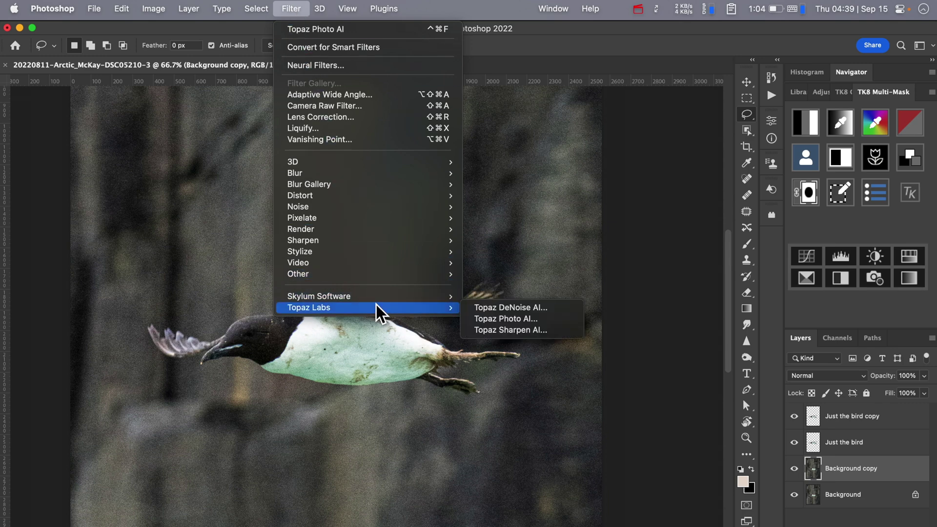
pyautogui.click(483, 320)
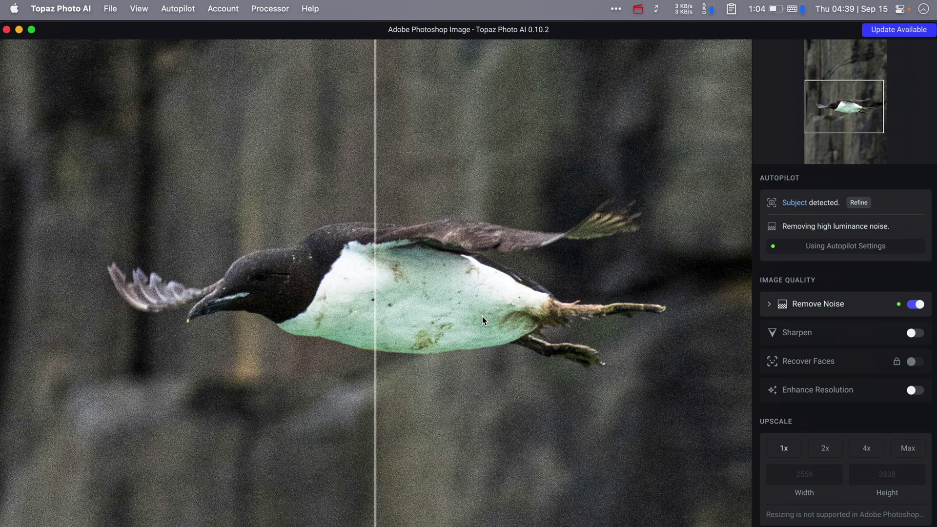
# Refine the detected subject by setting both Sensitivity and Softness to 0, and apply it.
pyautogui.click(862, 204)
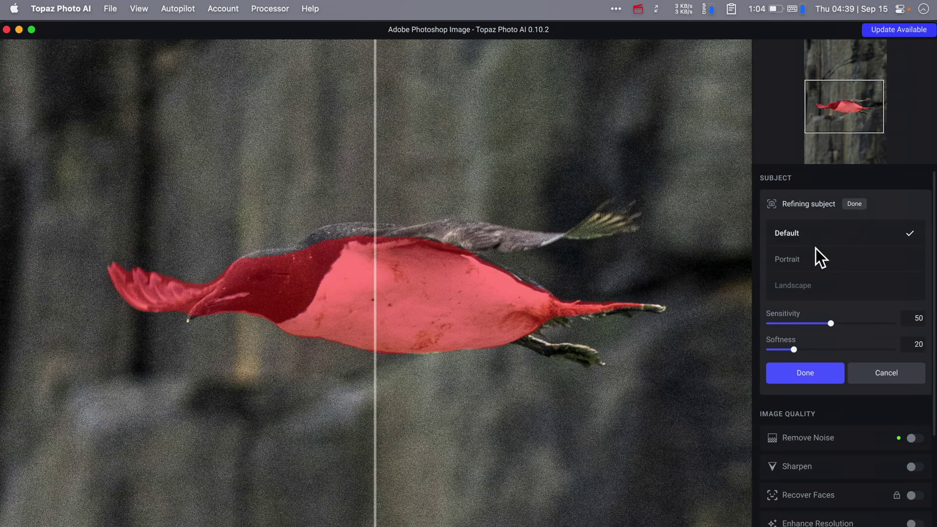
pyautogui.moveTo(809, 321); pyautogui.dragTo(707, 321)
pyautogui.moveTo(778, 348); pyautogui.dragTo(675, 350)
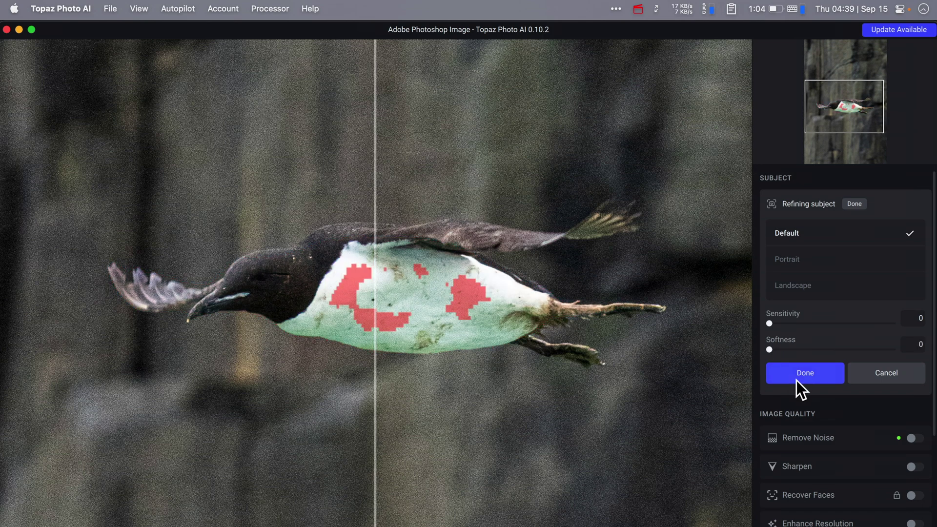
pyautogui.click(812, 378)
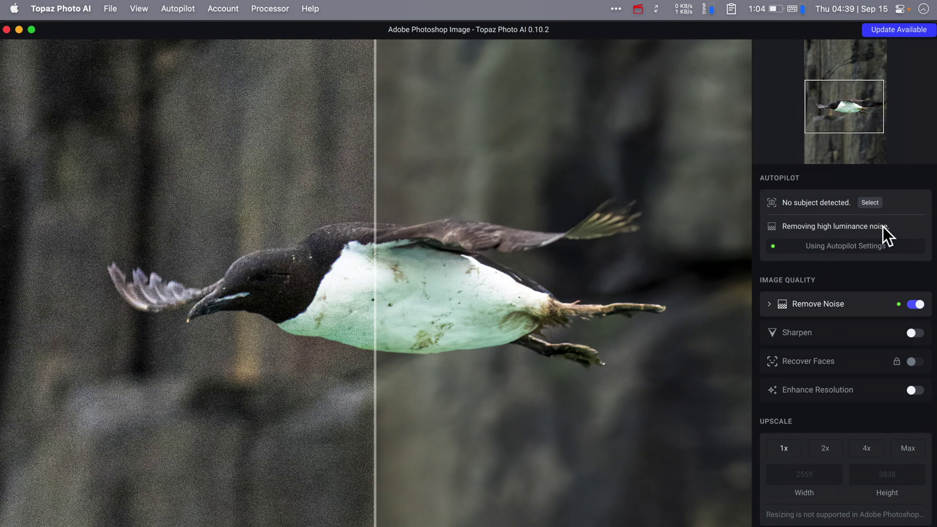
# Set the Remove Noise strength to 89 in Strong mode and save the image to Adobe Photoshop.
pyautogui.click(771, 306)
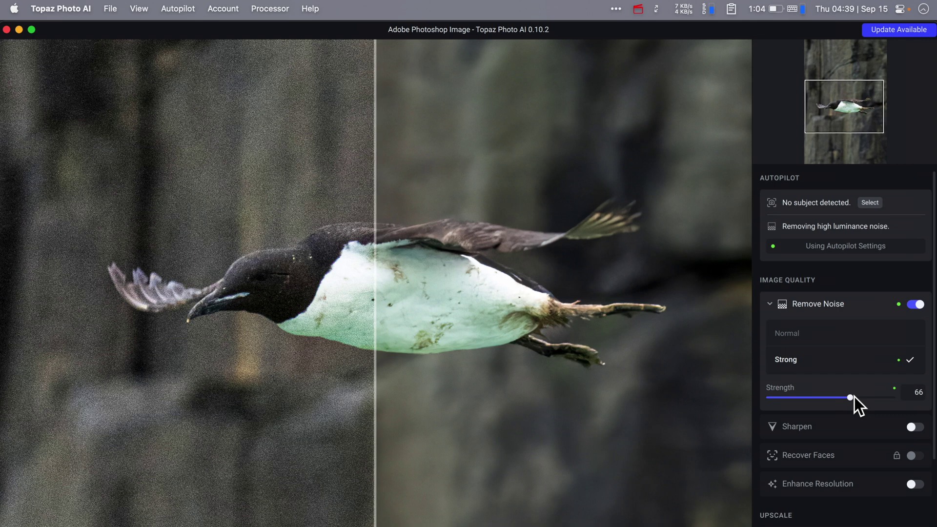
pyautogui.moveTo(855, 397); pyautogui.dragTo(880, 397)
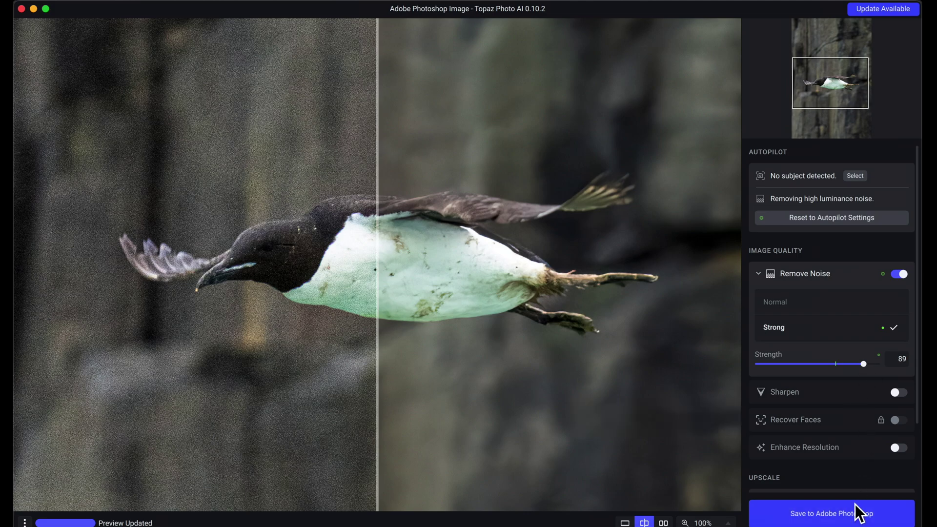
pyautogui.click(859, 513)
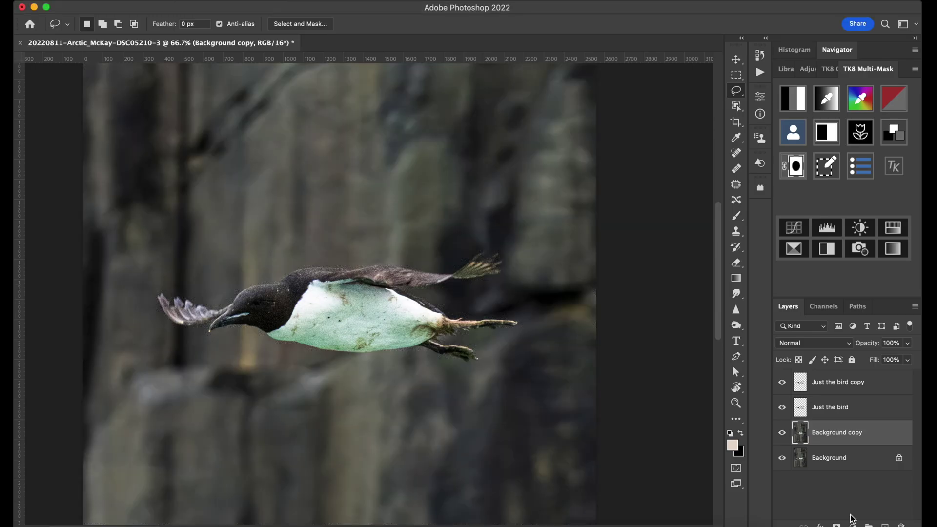
# Compare the background noise around the bird with the denoised Background copy layer hidden and shown.
pyautogui.press('z')
pyautogui.moveTo(429, 287)
pyautogui.mouseDown()
pyautogui.moveTo(425, 253)
pyautogui.moveTo(525, 354)
pyautogui.moveTo(429, 212)
pyautogui.mouseUp()
pyautogui.scroll(-3, 444, 383)
pyautogui.hscroll(-3, 444, 382)
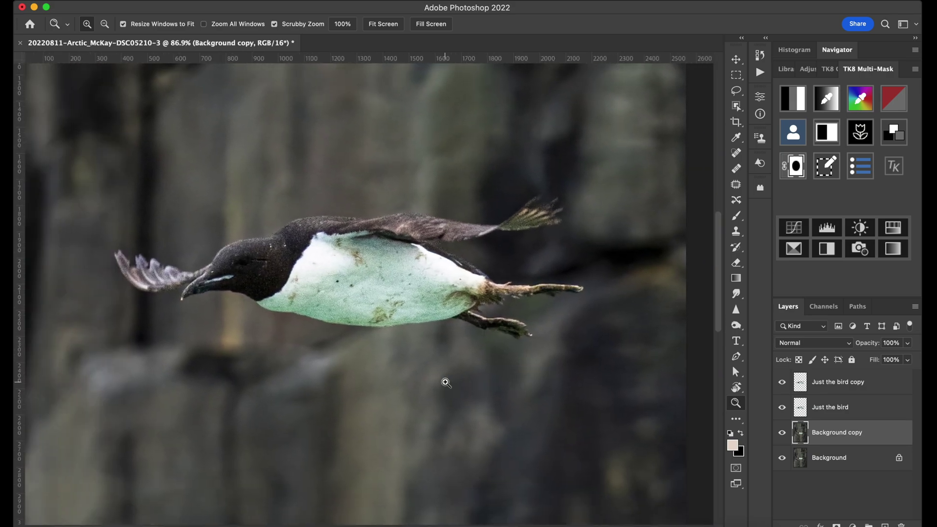
pyautogui.click(783, 433)
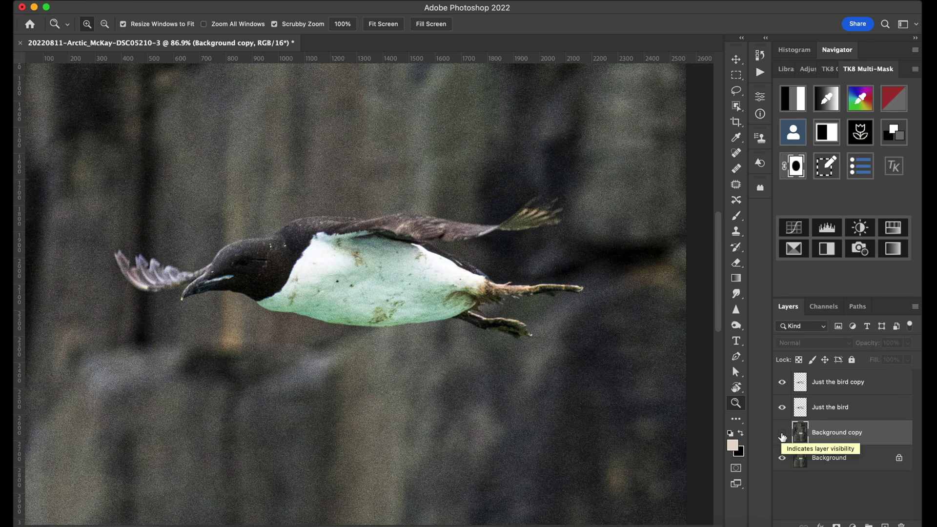
pyautogui.click(782, 433)
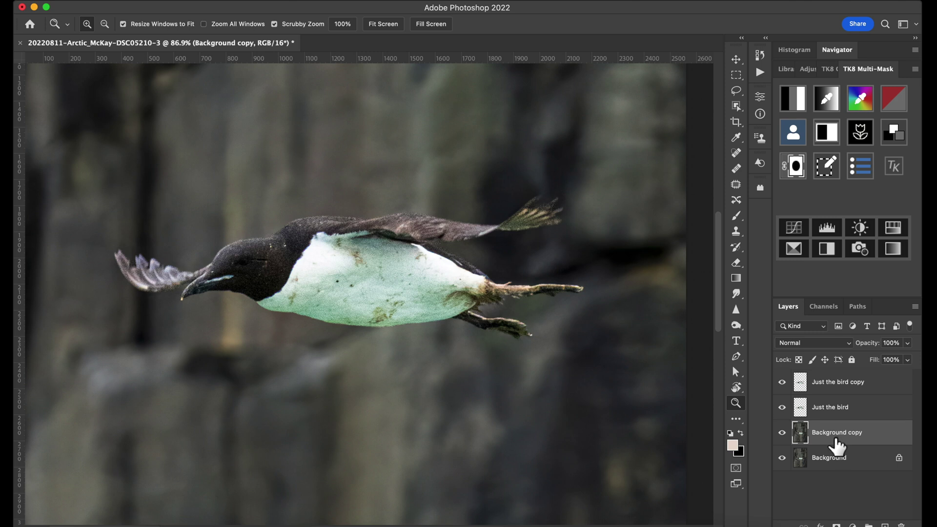
pyautogui.click(782, 433)
pyautogui.click(782, 434)
pyautogui.click(782, 434)
pyautogui.click(782, 432)
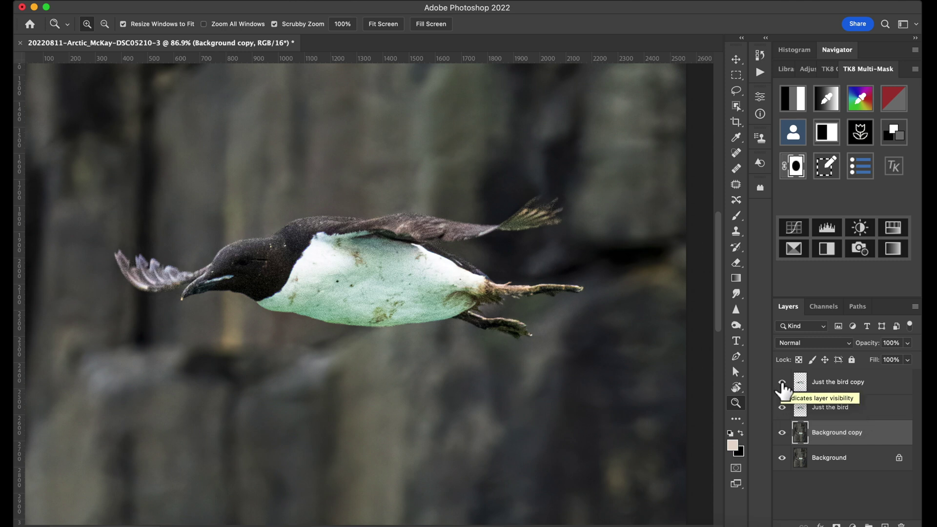
# Select the Just the bird copy layer and compare the bird with the upper layers hidden and shown, leaving all layers visible.
pyautogui.click(840, 387)
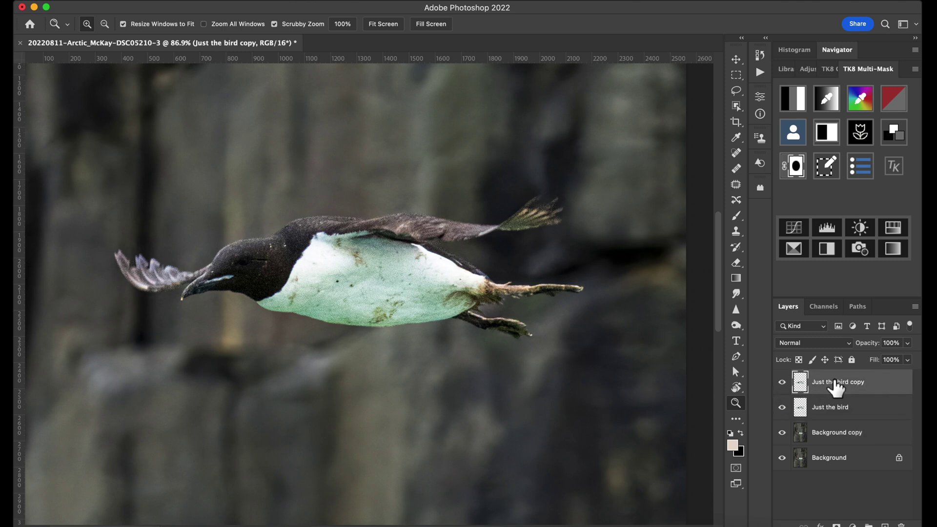
pyautogui.moveTo(783, 383); pyautogui.dragTo(783, 408)
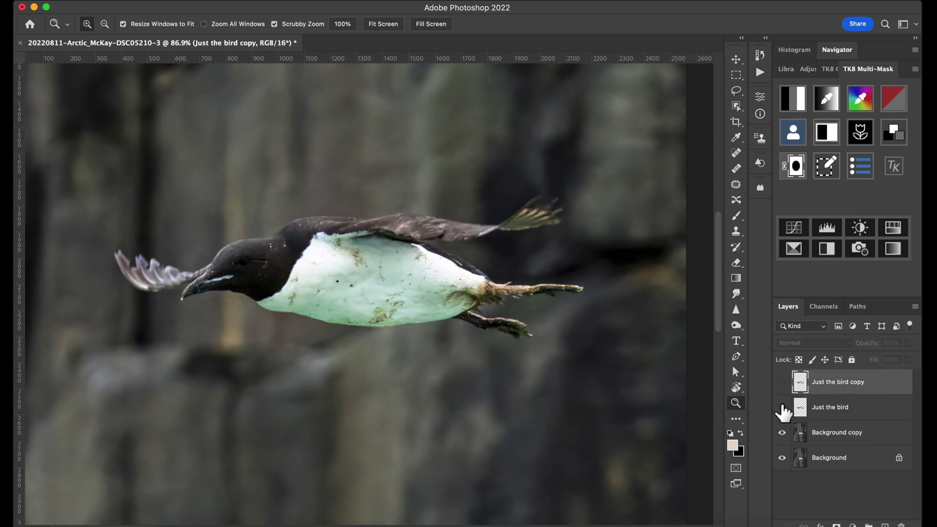
pyautogui.click(782, 458)
pyautogui.click(783, 433)
pyautogui.click(783, 433)
pyautogui.click(783, 407)
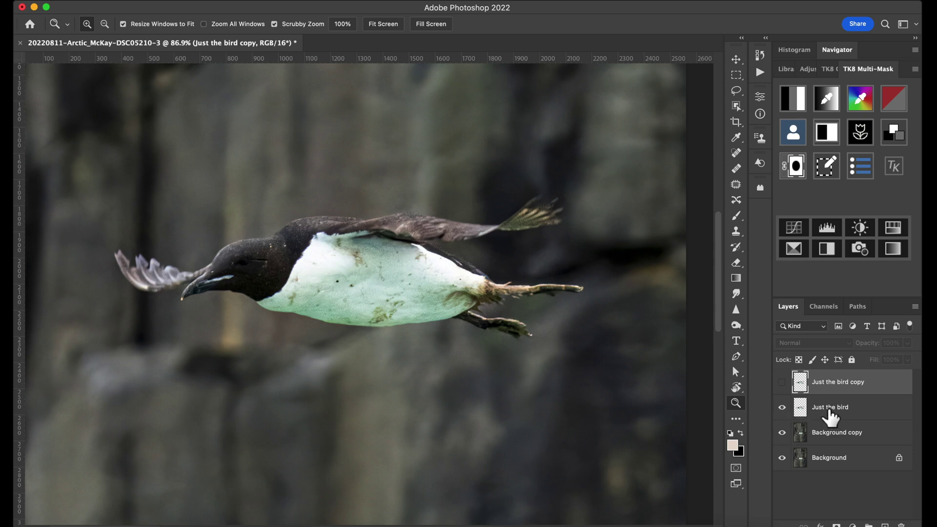
pyautogui.click(781, 409)
pyautogui.click(783, 382)
pyautogui.click(782, 409)
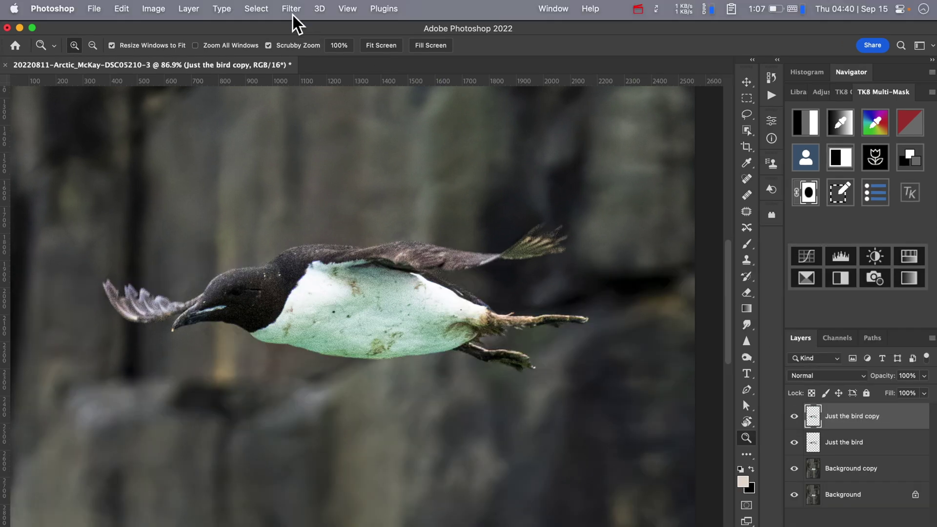
# Open the Just the bird copy layer in Topaz Photo AI and compare the original and denoised bird in the preview.
pyautogui.click(292, 10)
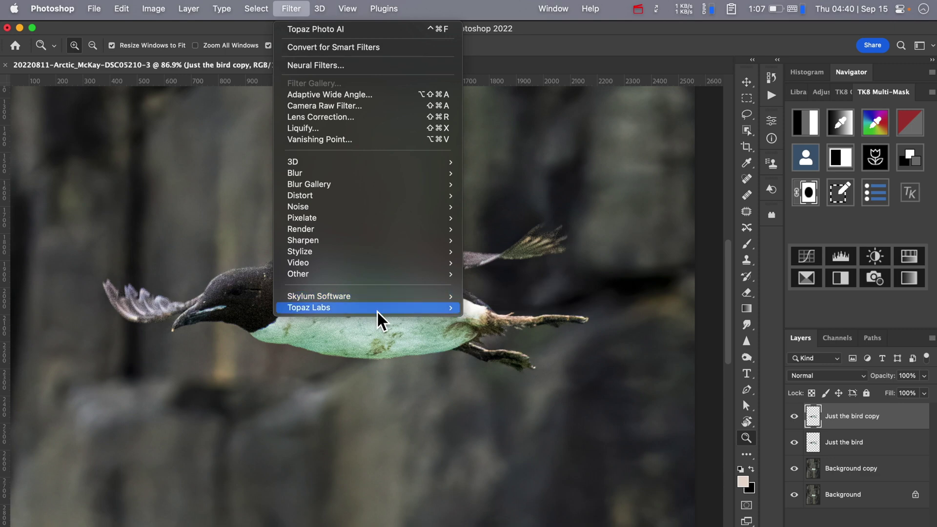
pyautogui.moveTo(454, 309)
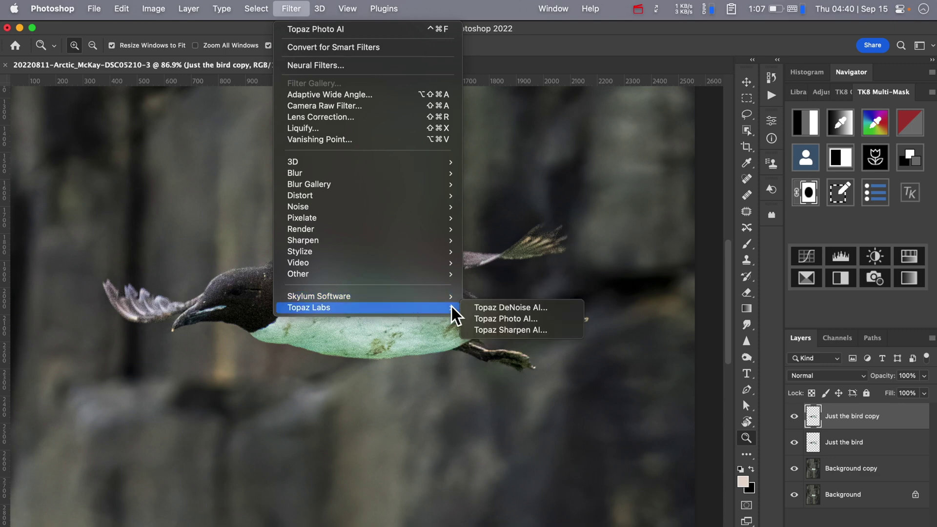
pyautogui.click(496, 320)
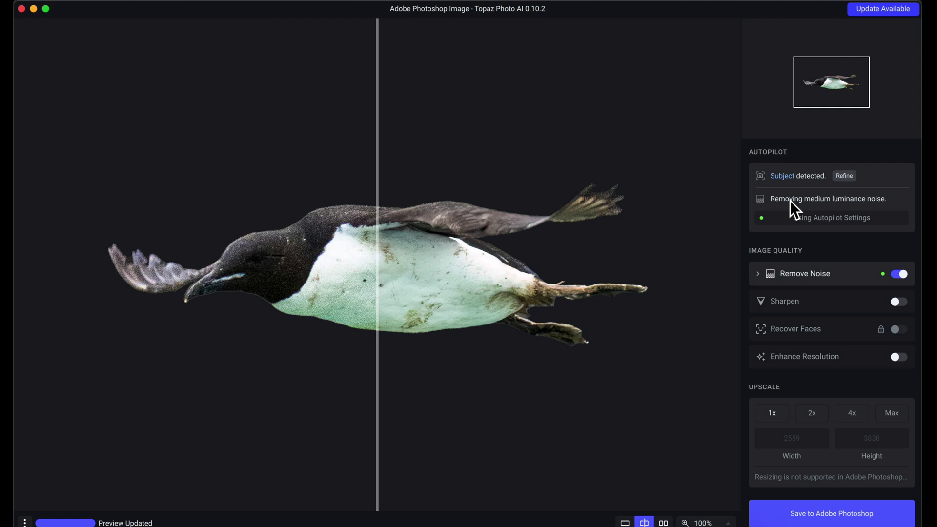
pyautogui.moveTo(378, 394); pyautogui.dragTo(397, 344)
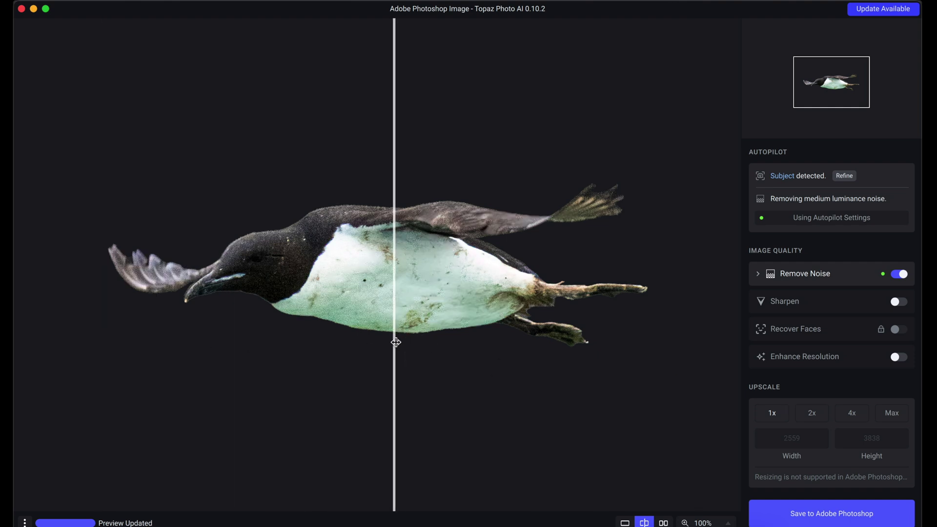
# Set the Remove Noise strength to 40 in Normal mode for the cut-out bird.
pyautogui.click(759, 275)
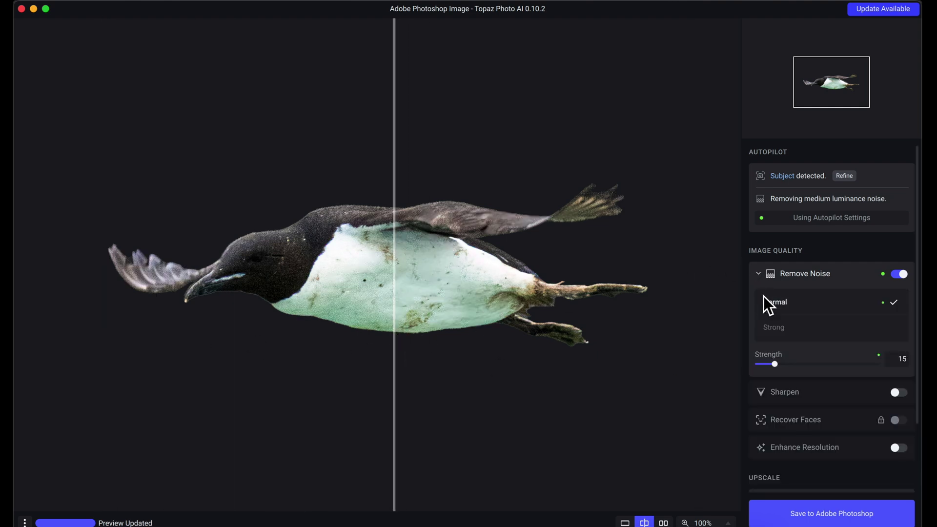
pyautogui.click(804, 365)
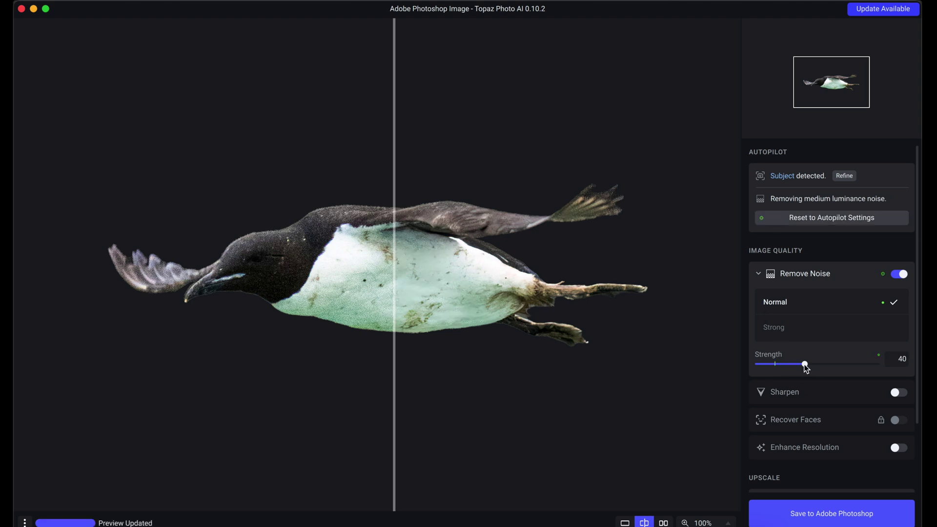
# Enable Sharpen in Motion Blur mode at strength 40 and save the bird to Adobe Photoshop.
pyautogui.scroll(-2, 806, 369)
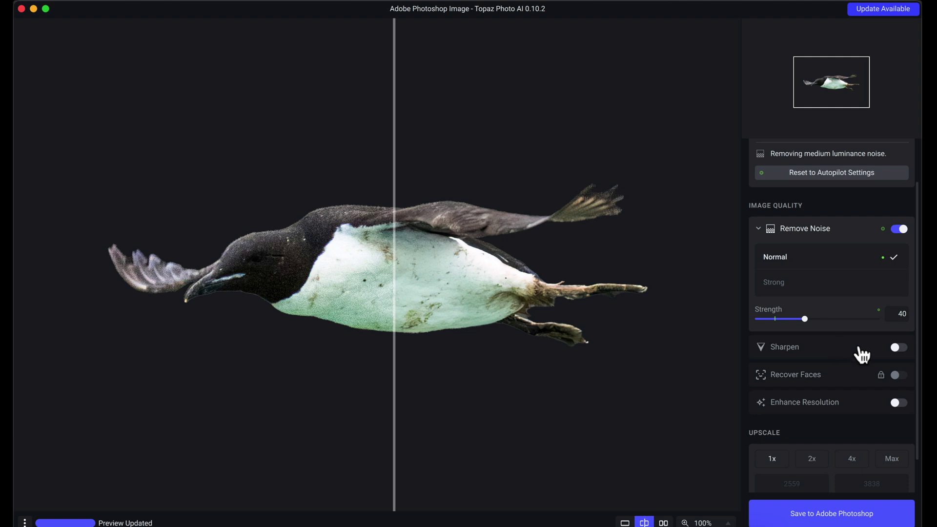
pyautogui.click(858, 349)
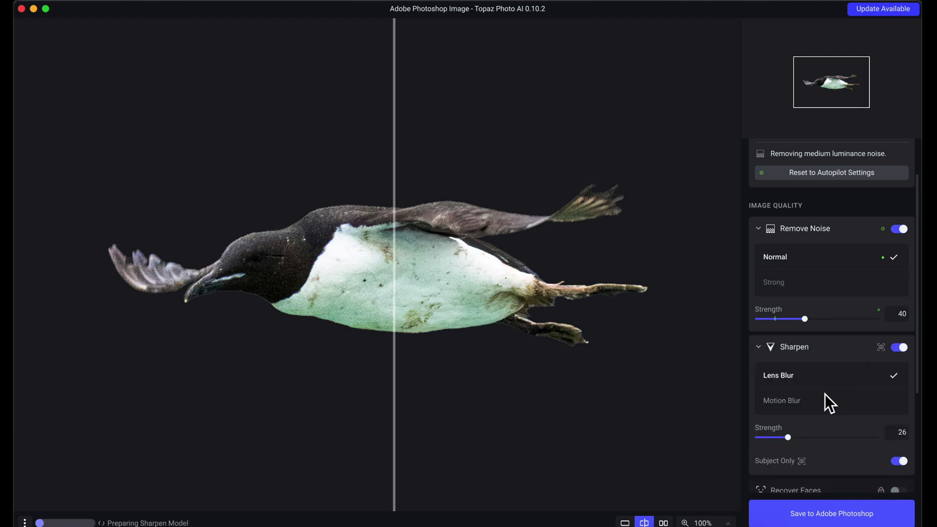
pyautogui.click(817, 402)
pyautogui.click(806, 438)
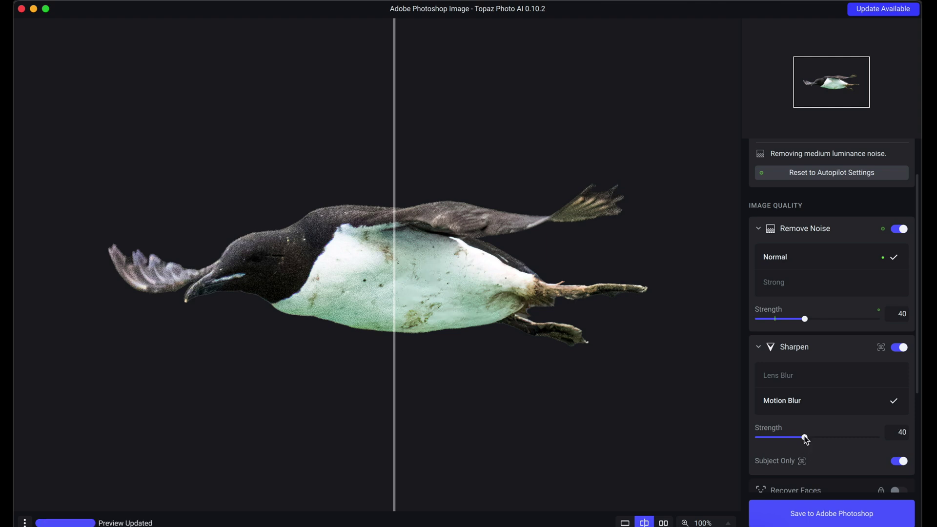
pyautogui.scroll(-3, 825, 227)
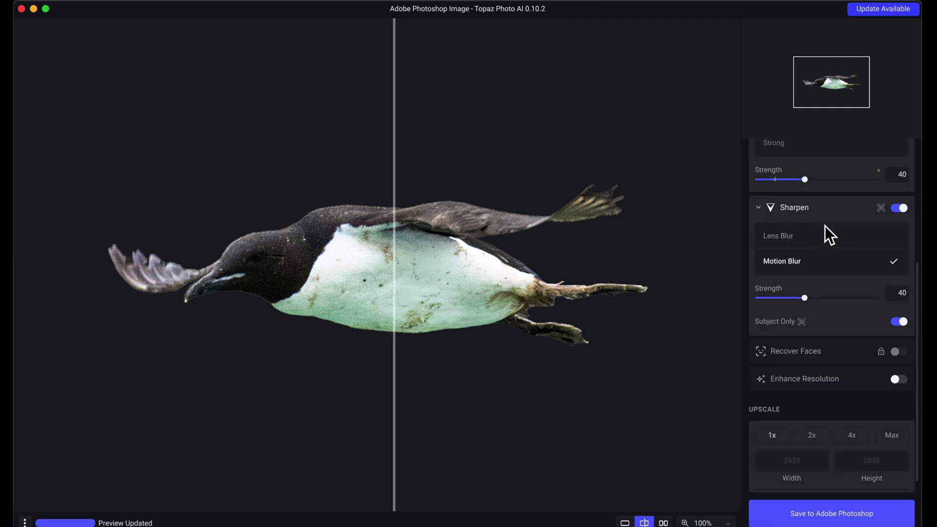
pyautogui.click(828, 517)
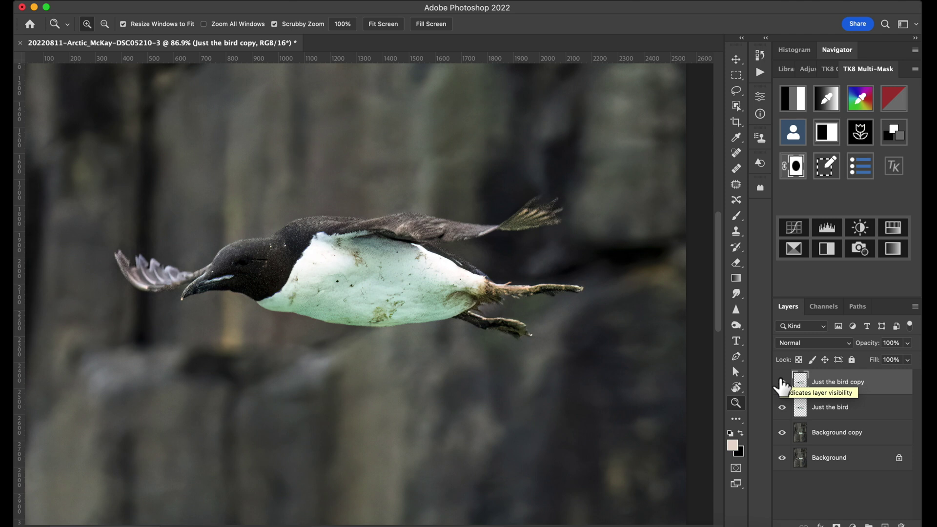
# Rename the Just the bird layer as Just the bird Org.
pyautogui.click(838, 414)
pyautogui.doubleClick(837, 407)
pyautogui.press('Right')
pyautogui.write('Org')
pyautogui.press('Return')
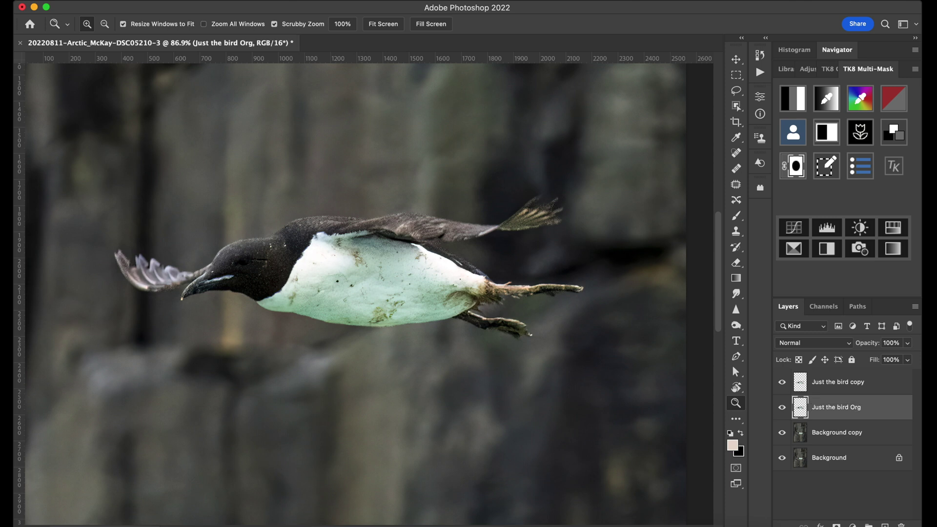
# Compare the bird with the Just the bird copy layer hidden and shown, and select all layers from Just the bird copy down to Background.
pyautogui.click(782, 383)
pyautogui.click(782, 383)
pyautogui.click(857, 389)
pyautogui.keyDown('shift'); pyautogui.click(833, 458); pyautogui.keyUp('shift')
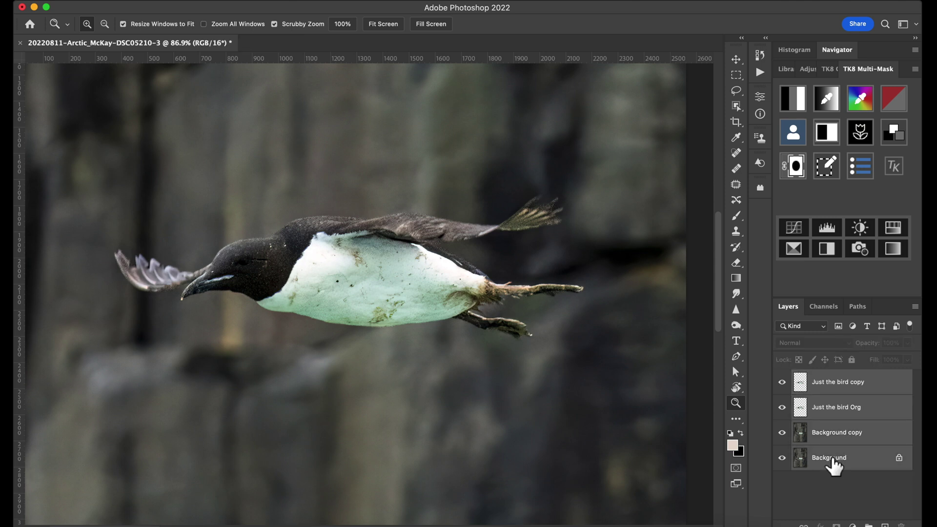